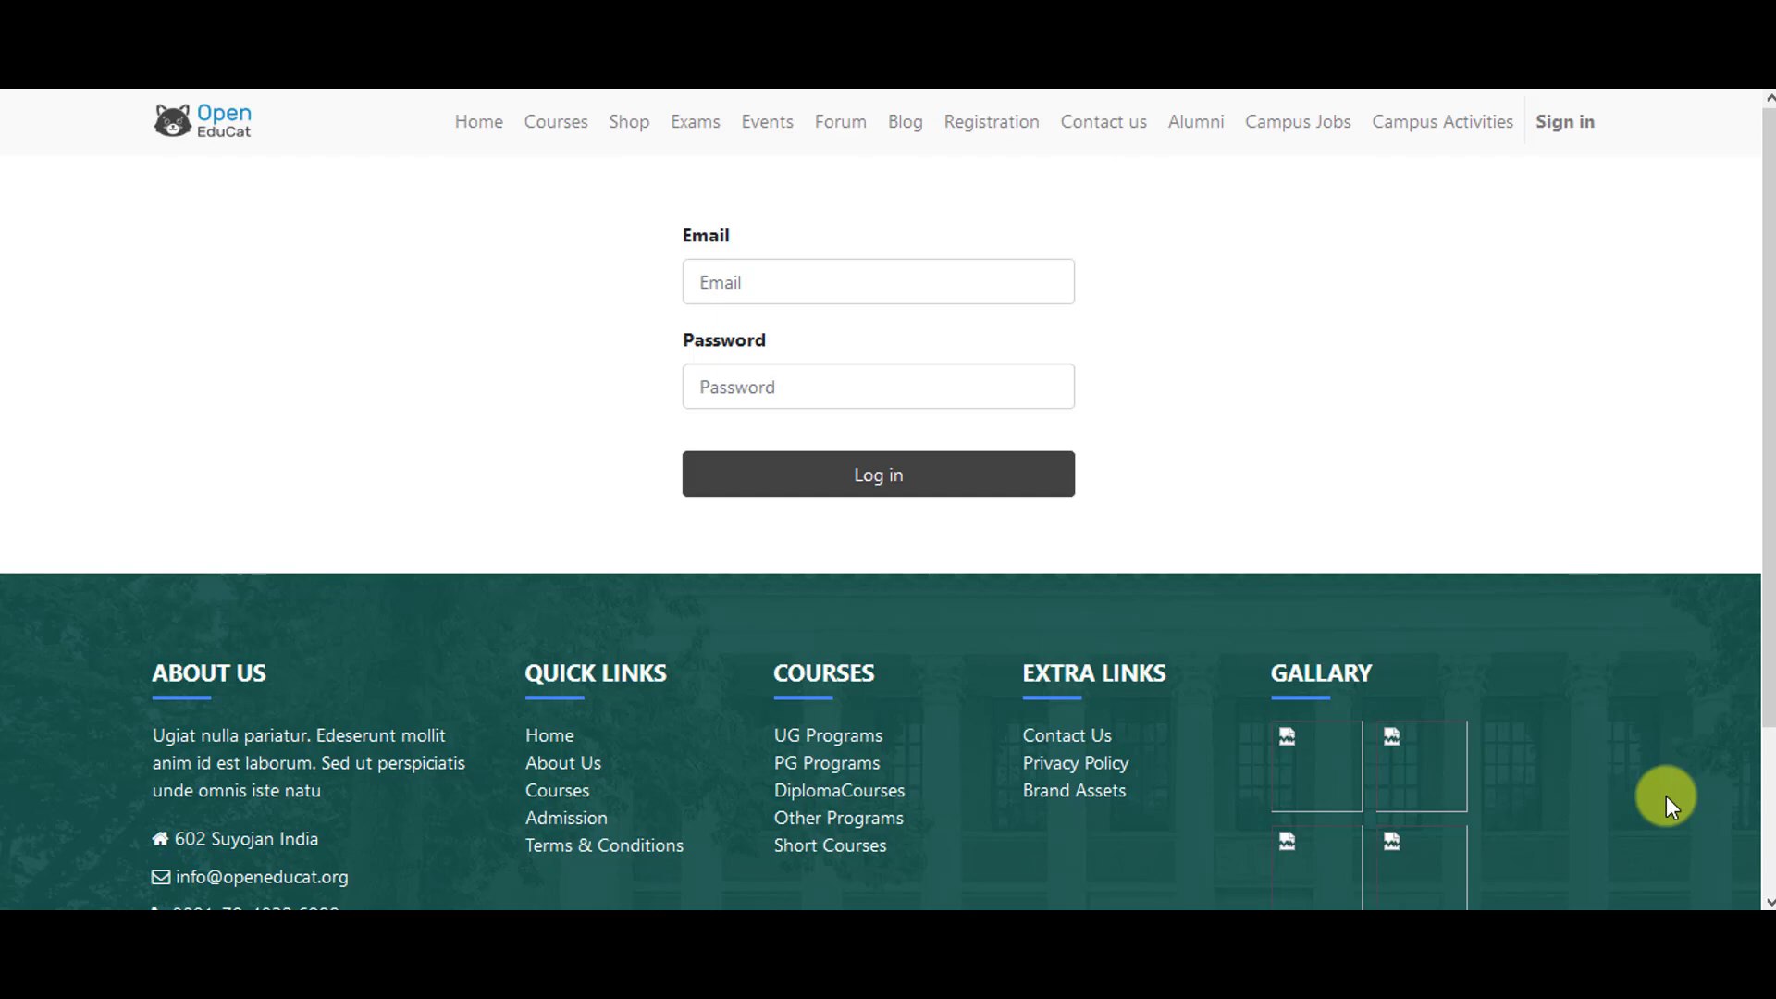
# - Log in to OpenEduCat with the admin account and its password
pyautogui.click(803, 281)
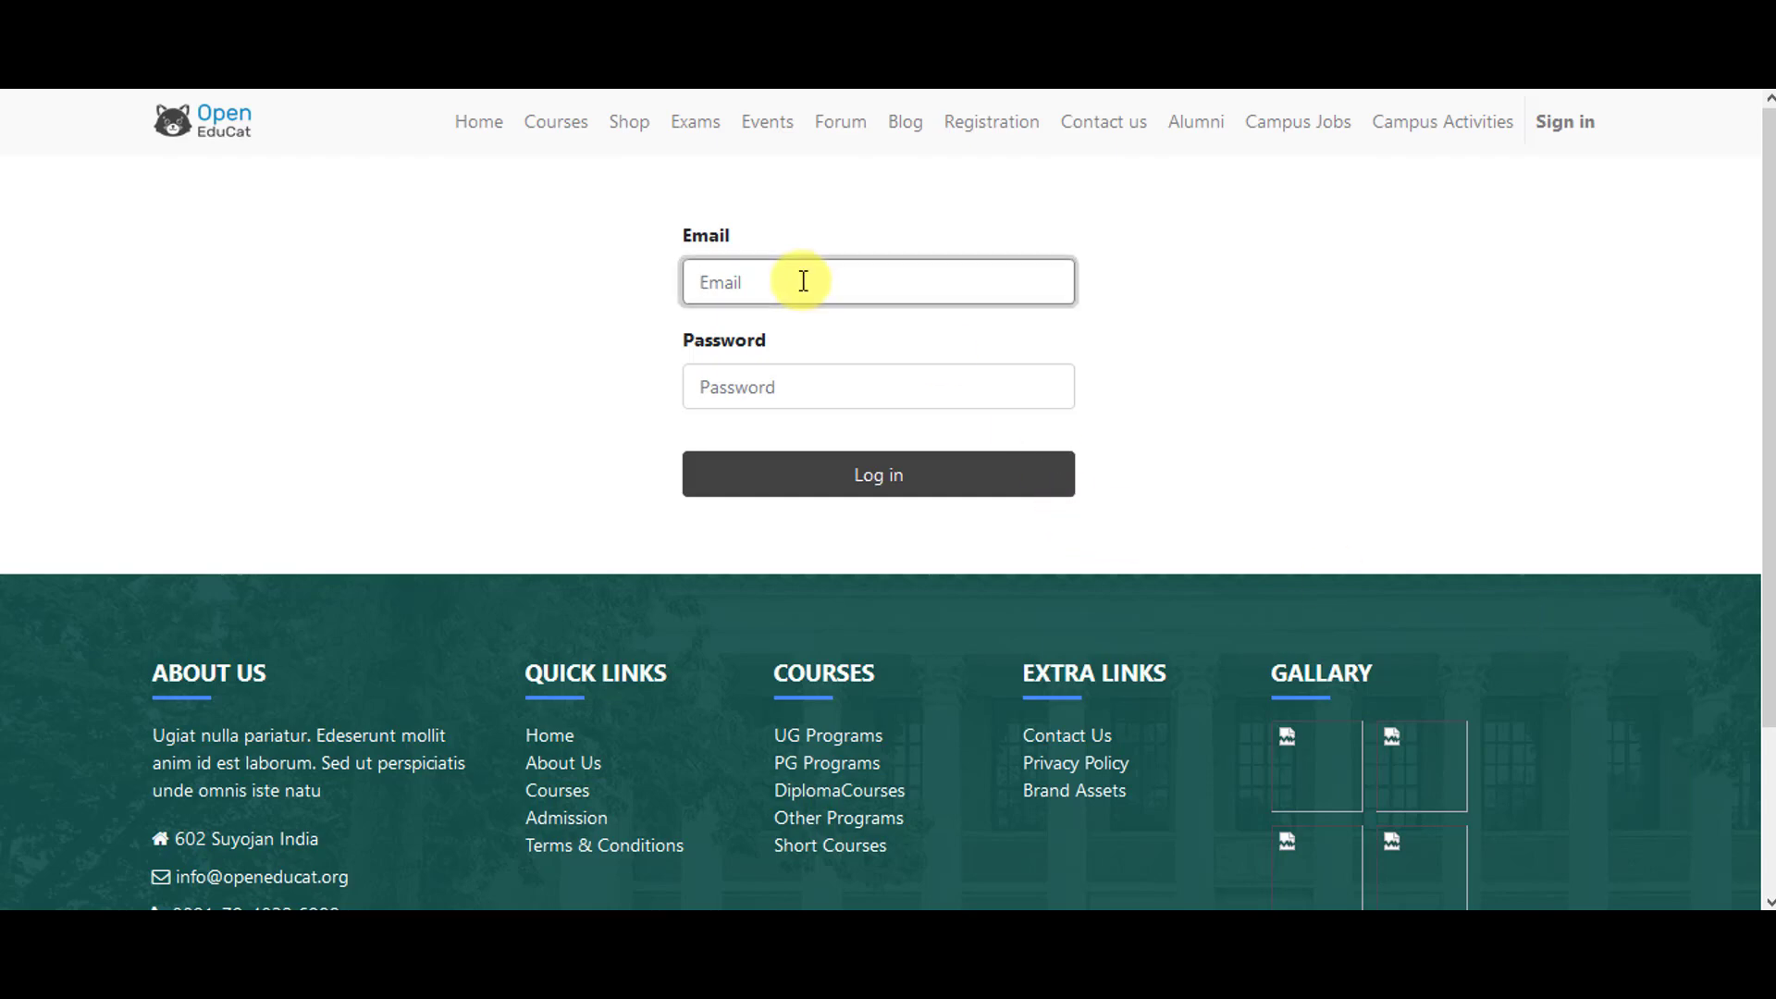
pyautogui.write('admin')
pyautogui.press('Tab')
pyautogui.write('admin')
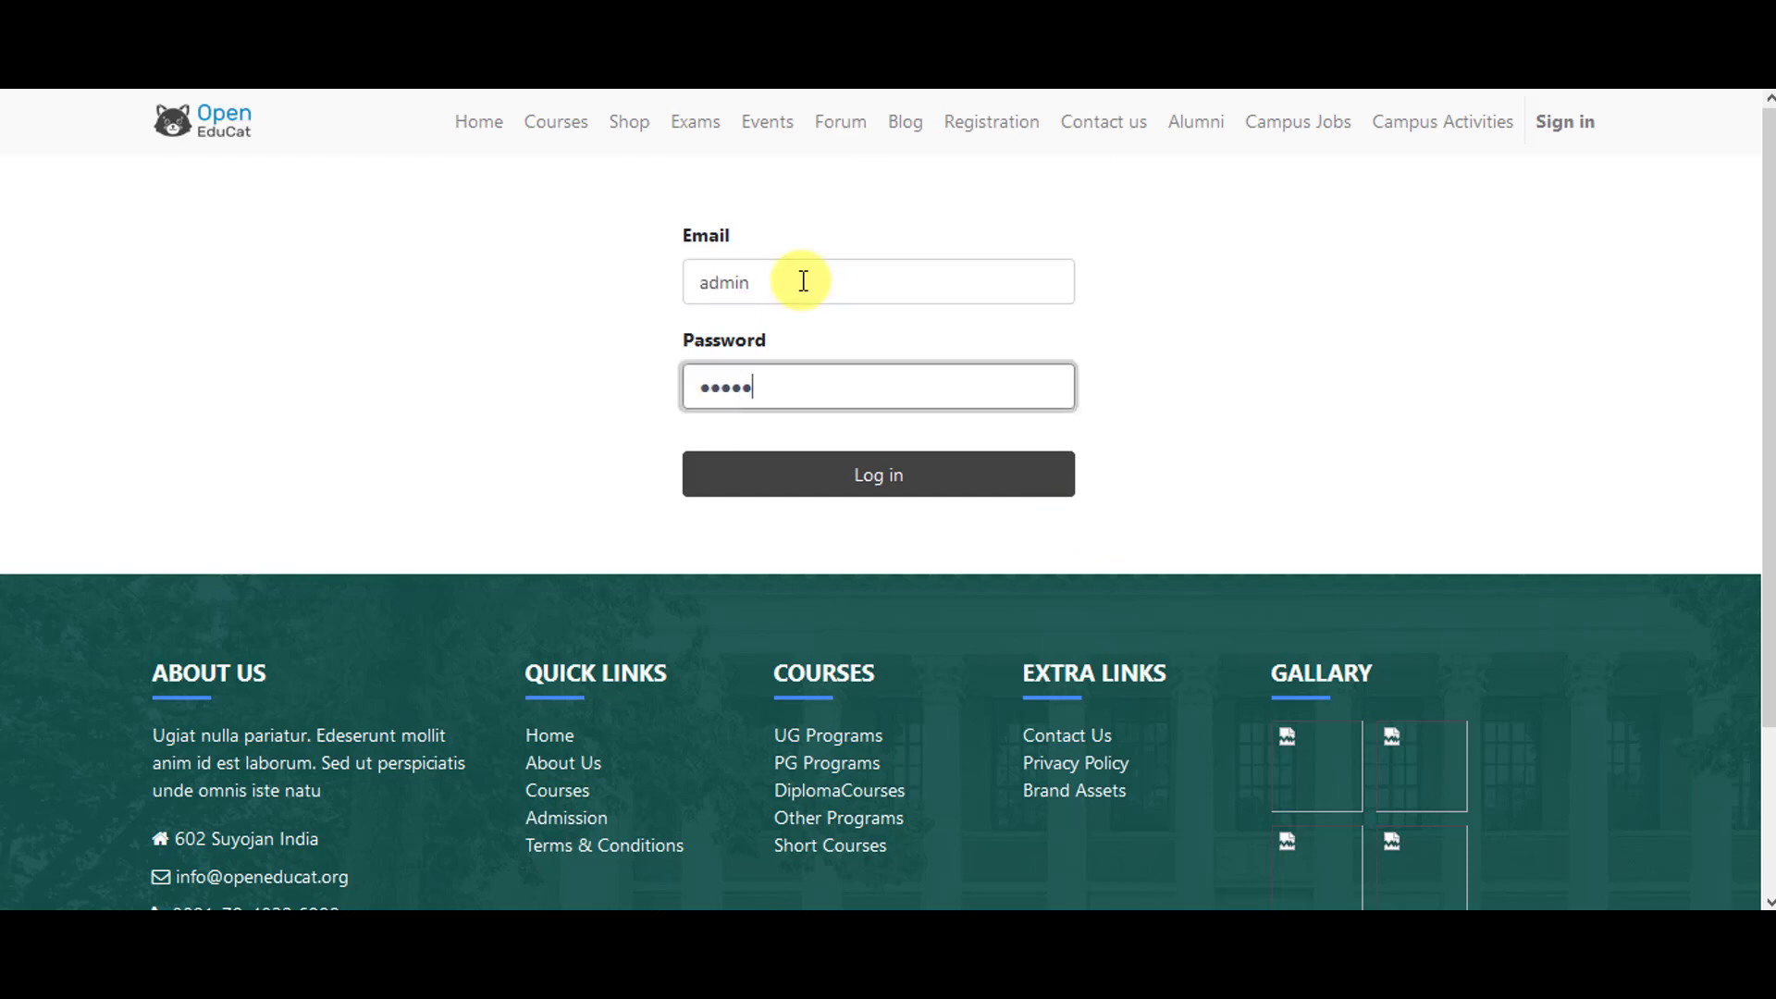
pyautogui.click(826, 481)
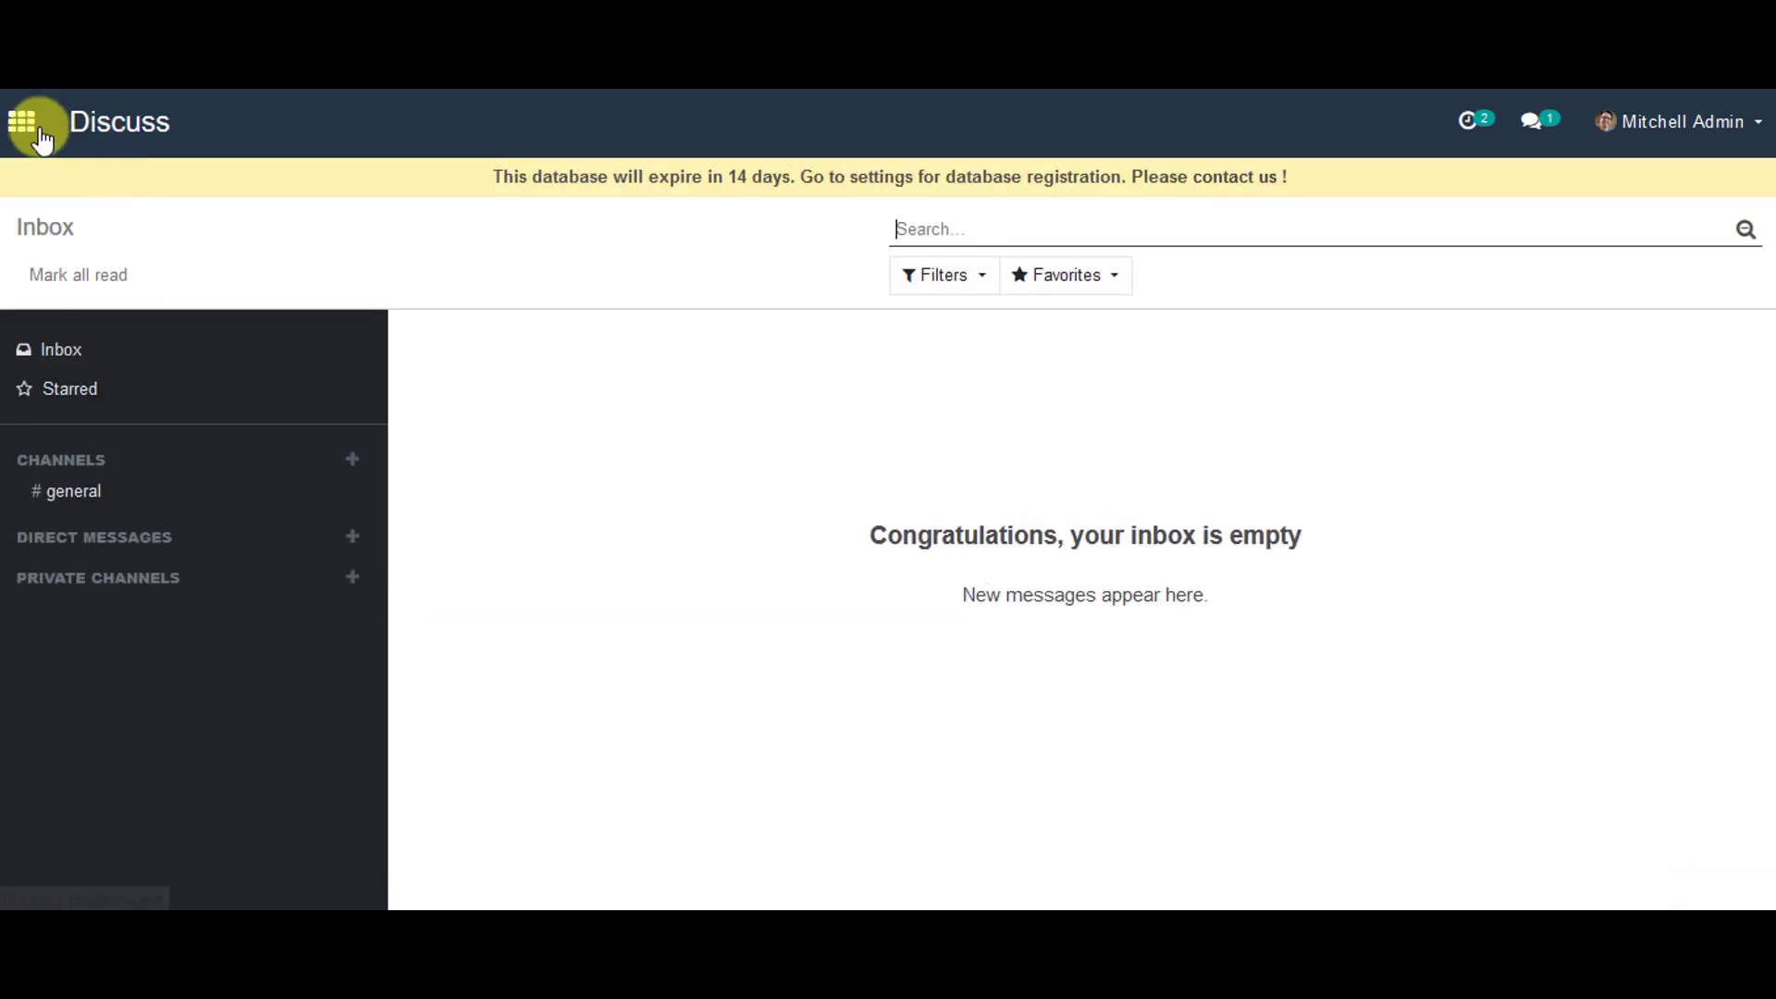
# - Go to the OpenEduCat Configuration > Courses list
pyautogui.click(37, 125)
pyautogui.click(1164, 438)
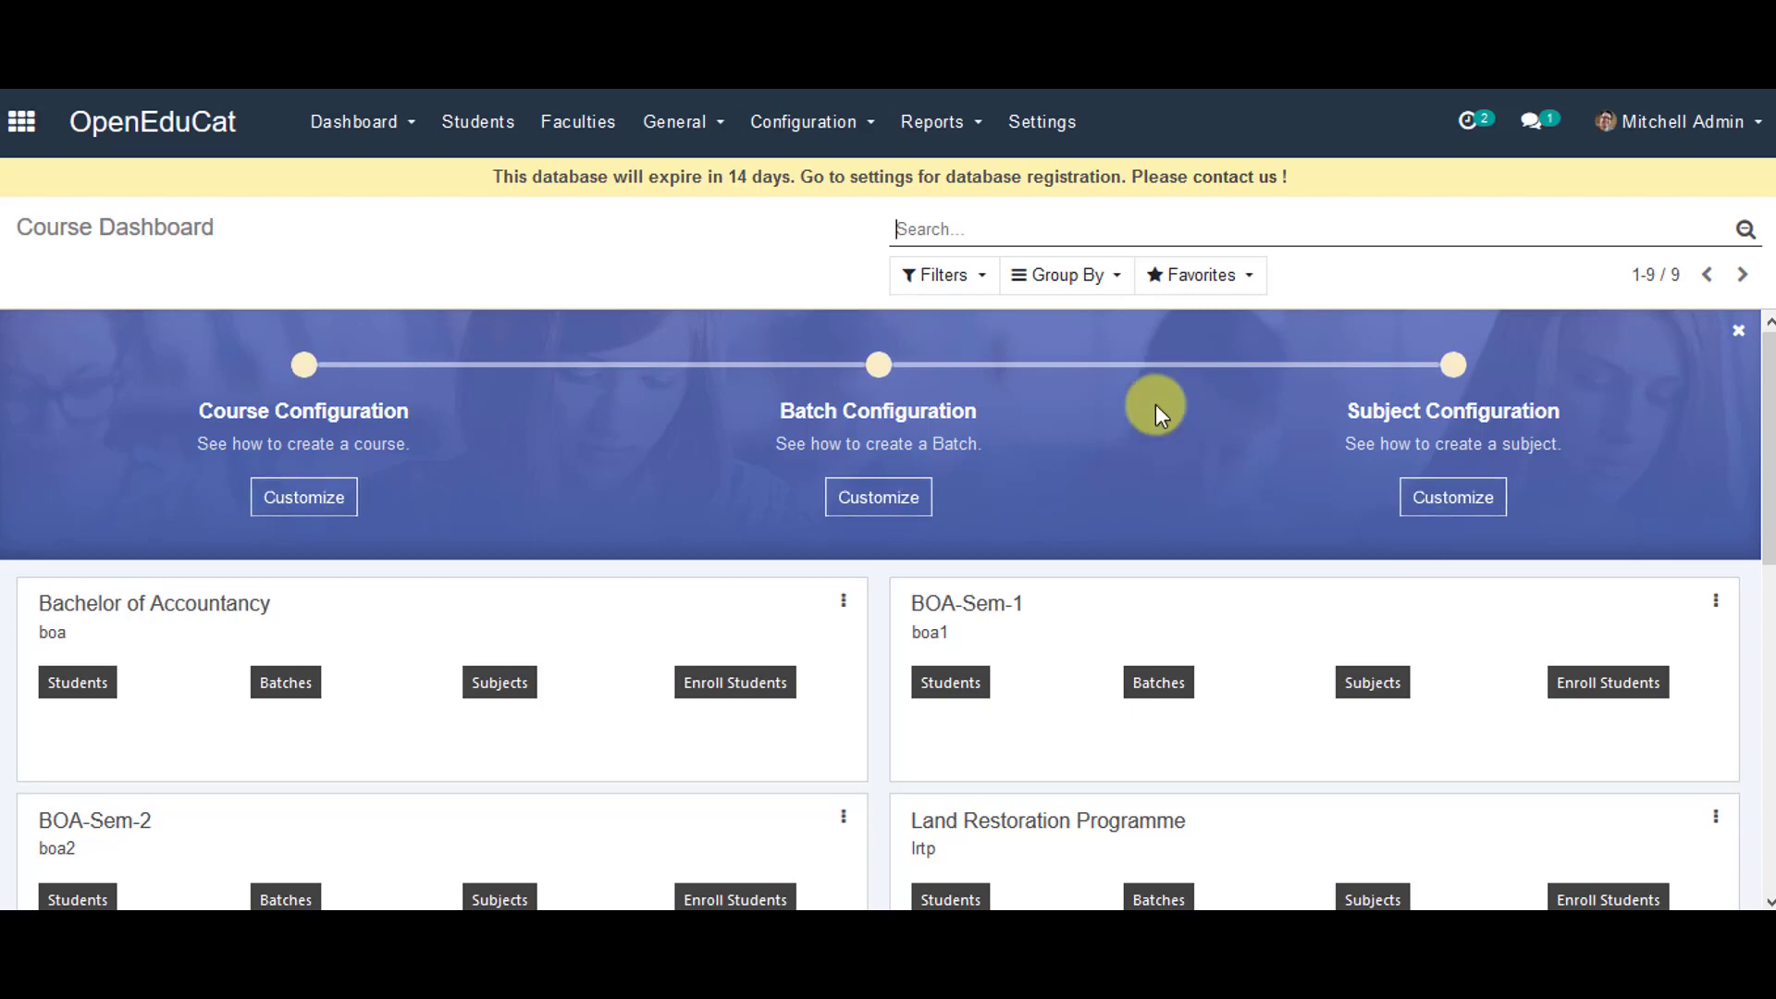
pyautogui.click(825, 130)
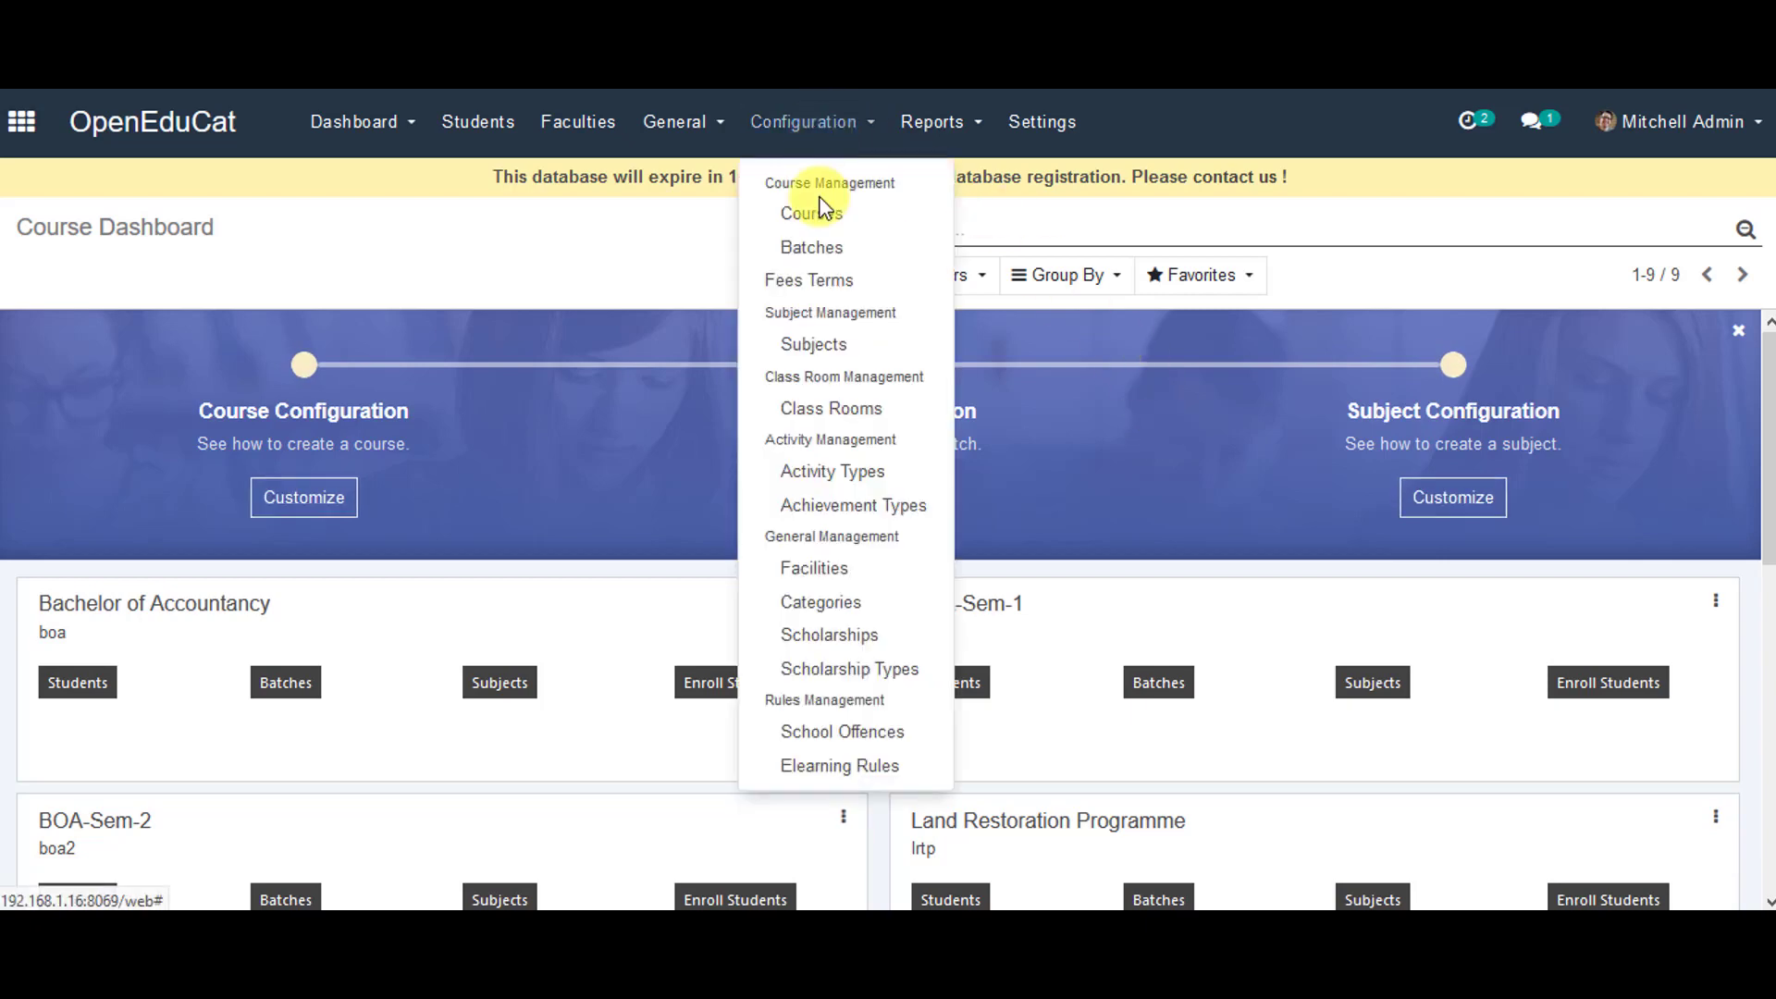
pyautogui.click(828, 217)
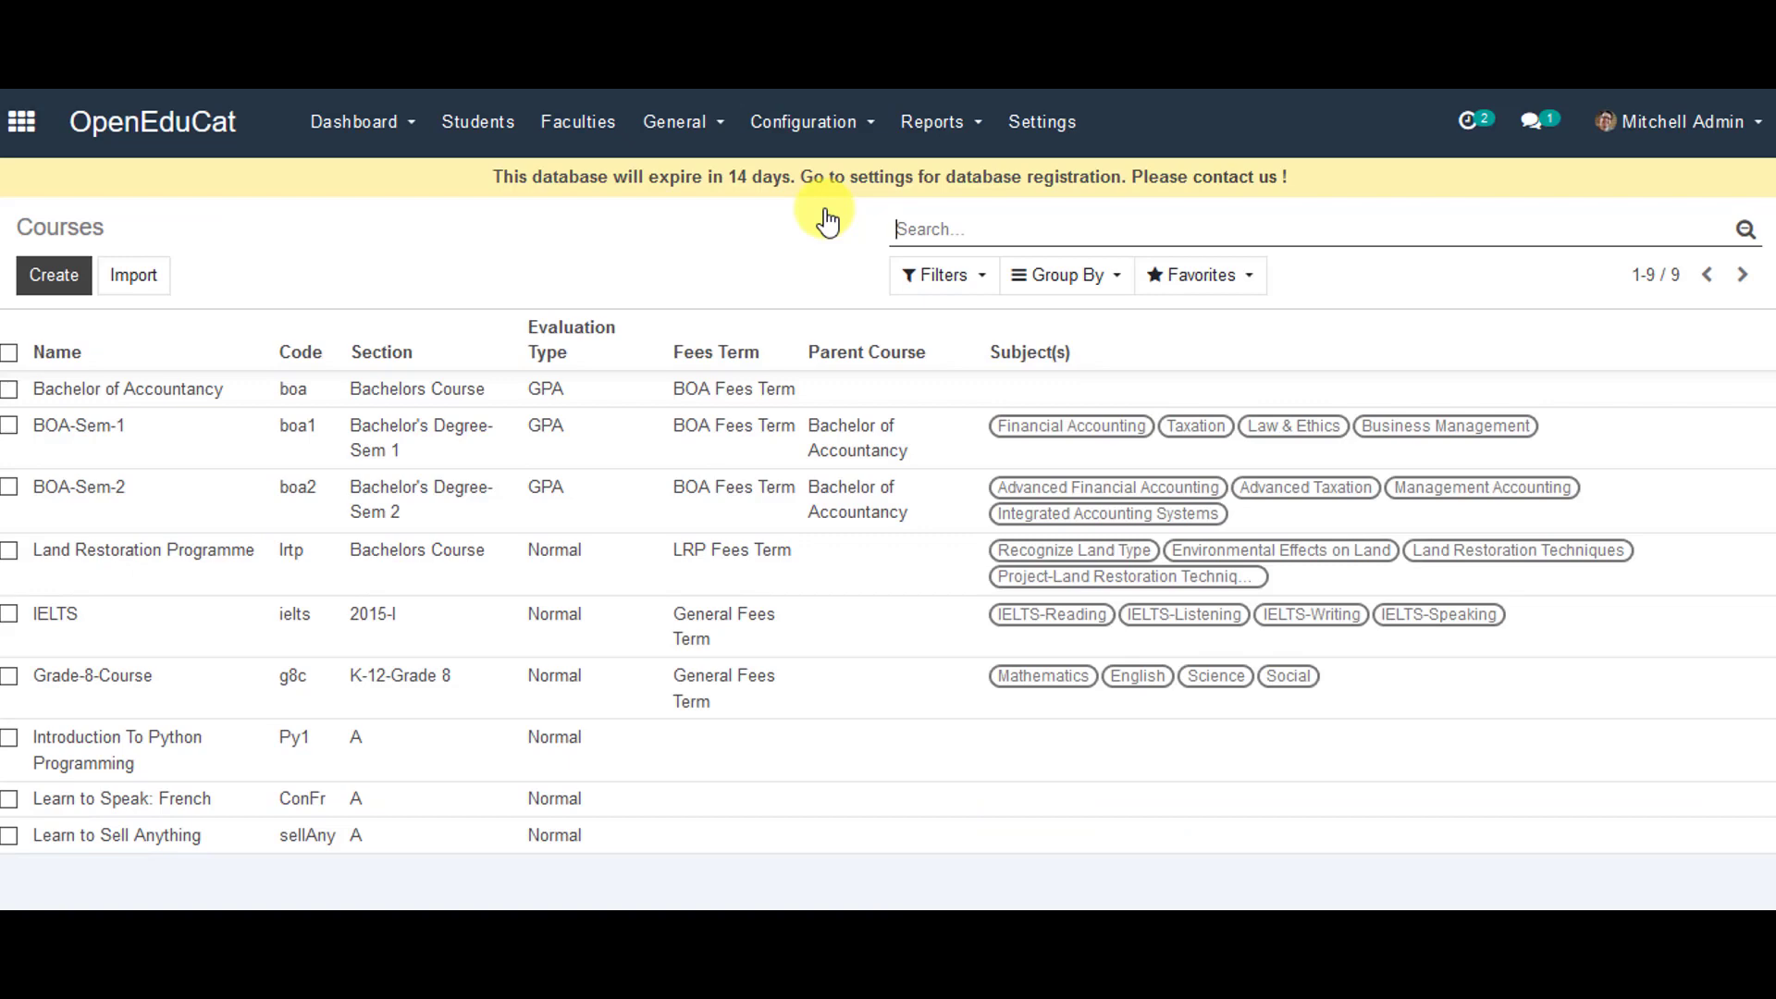
# - Create a new course BoA-Sem-3 with code boa3 and section Bachelor's Degree-Sem 3
pyautogui.click(64, 270)
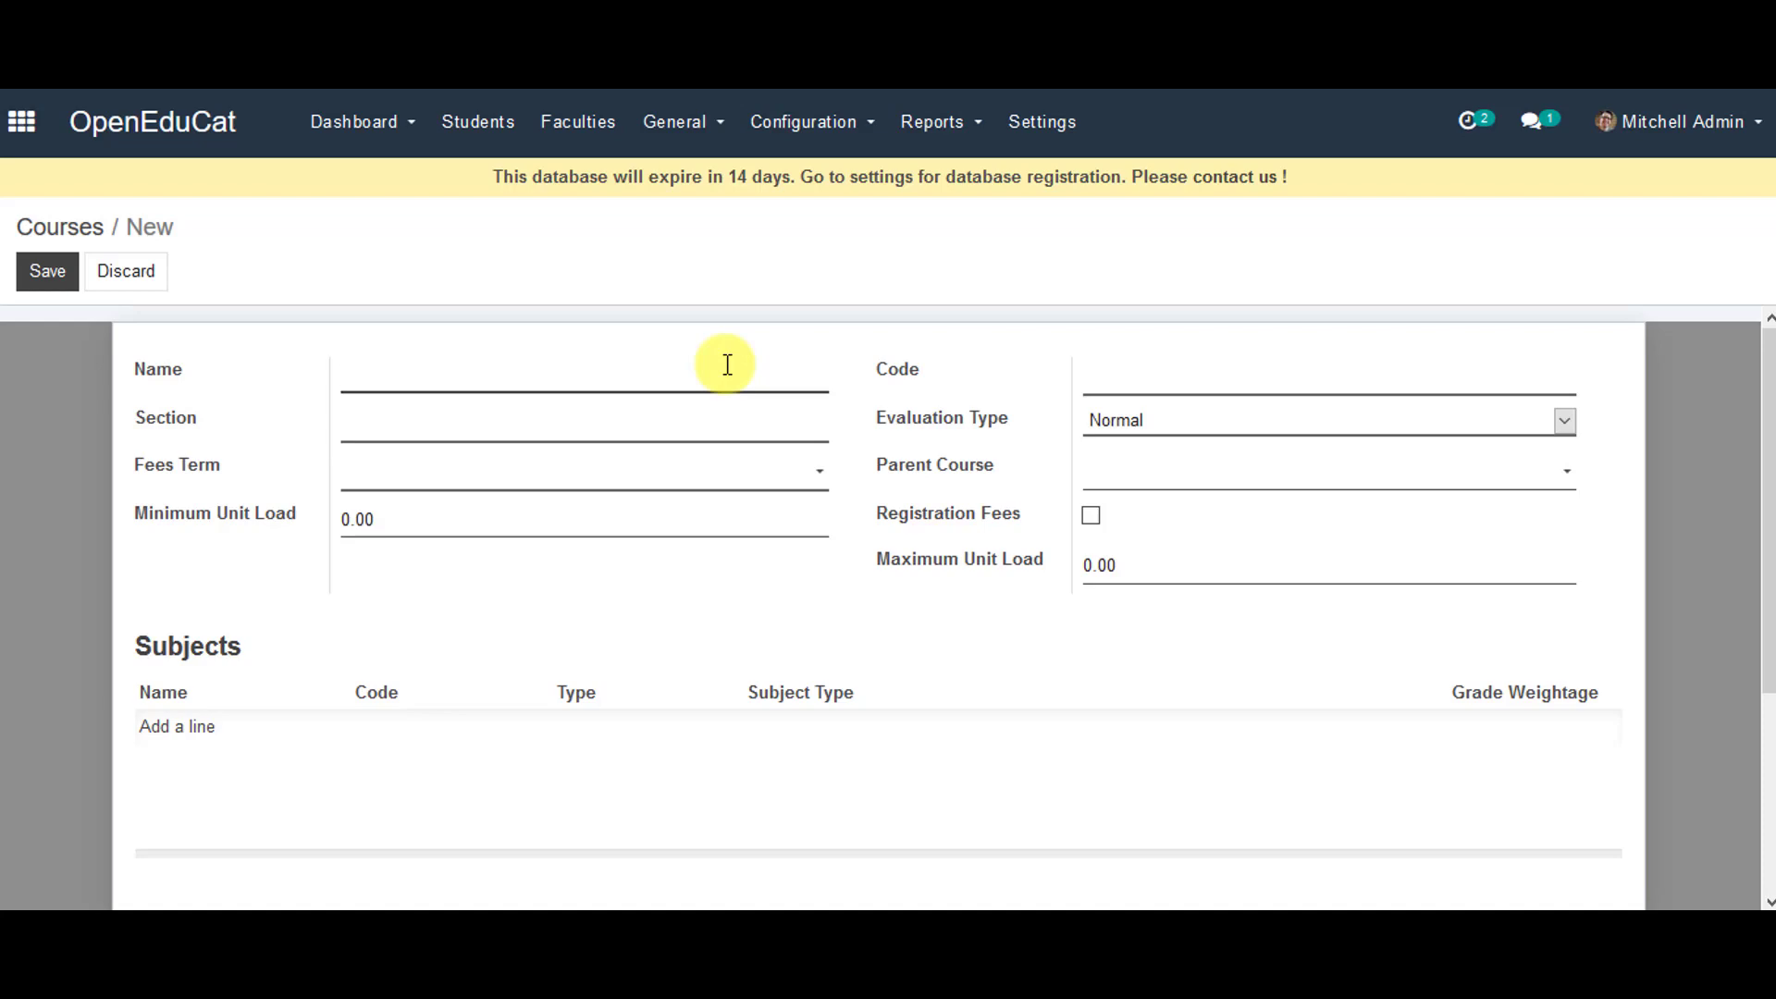
pyautogui.write('BoA-Sem-3')
pyautogui.press('Tab')
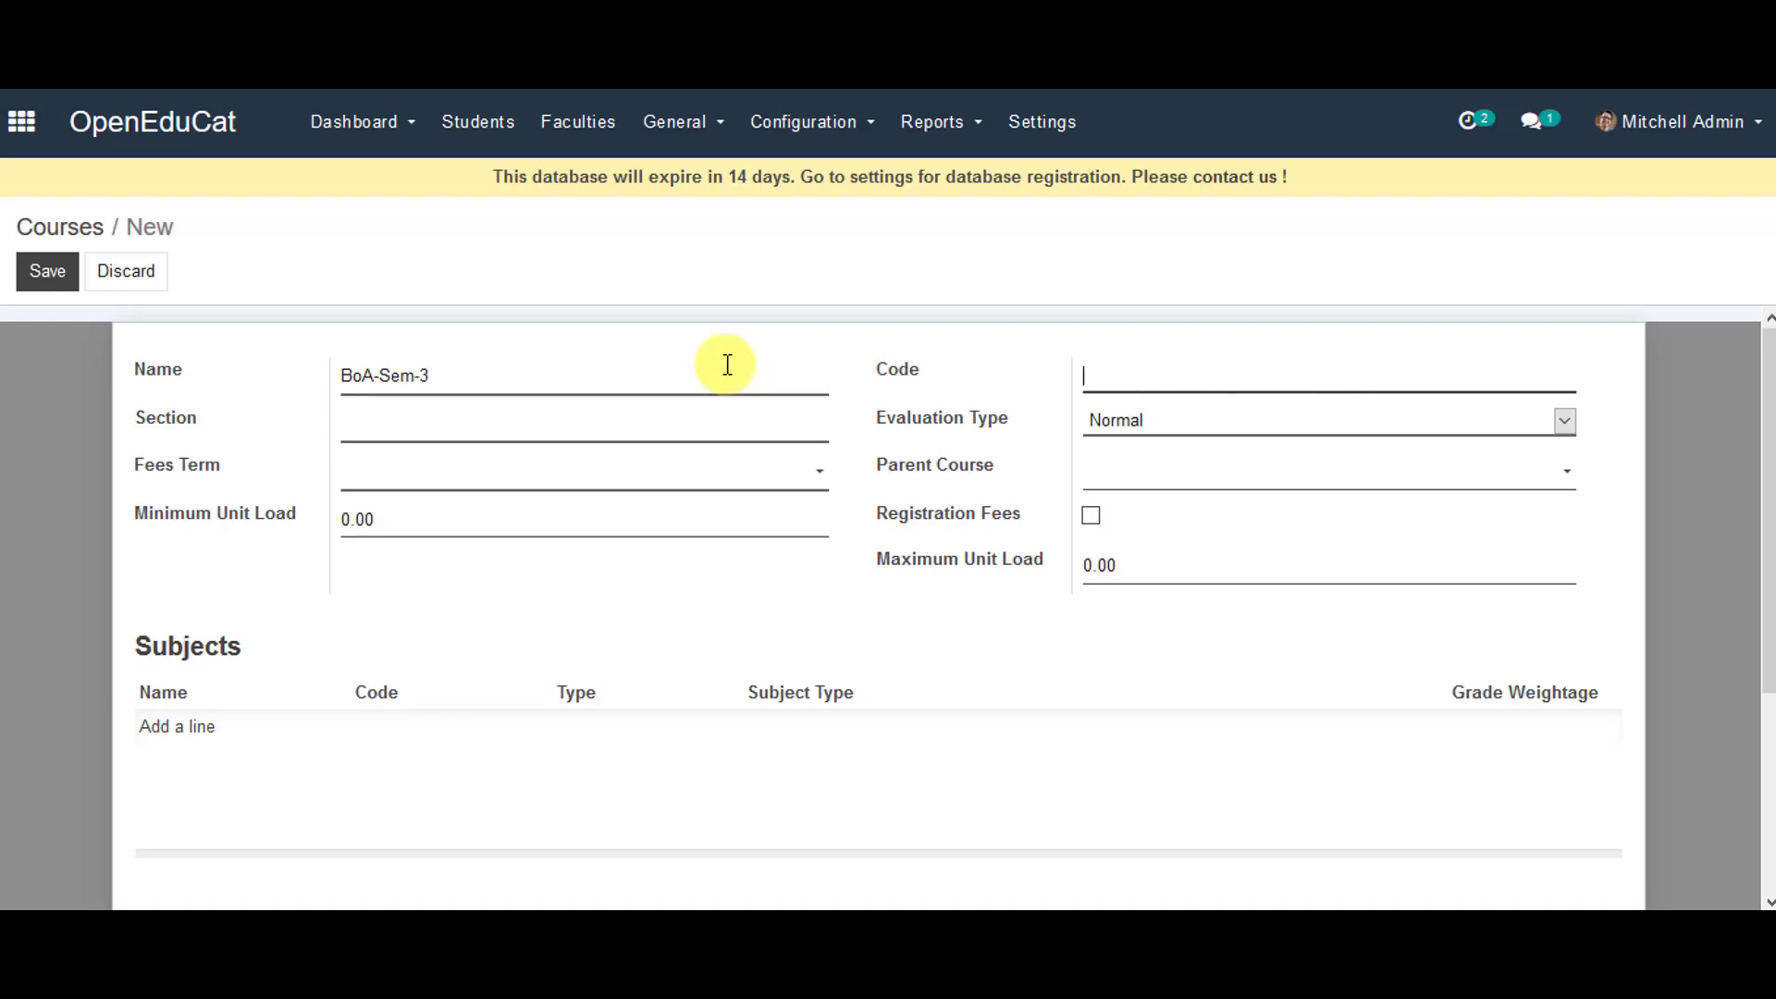
pyautogui.write('boa3')
pyautogui.click(634, 431)
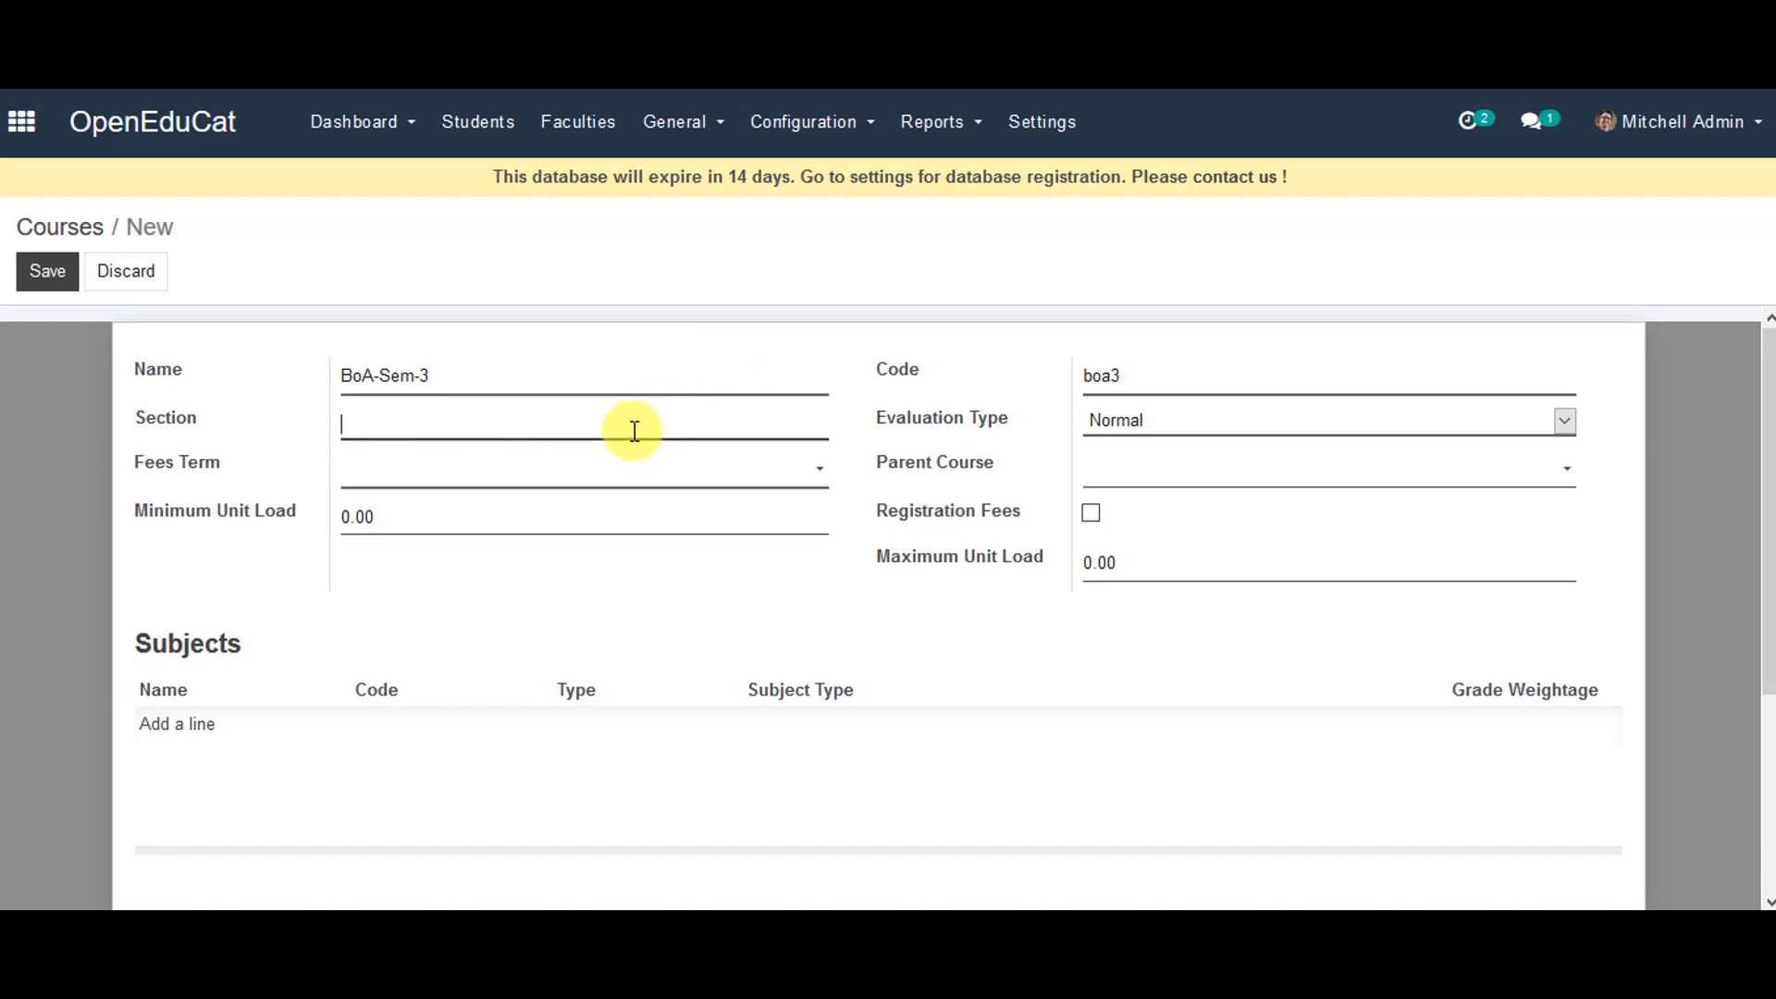
pyautogui.write("Bachelor's Degree-Sem 3")
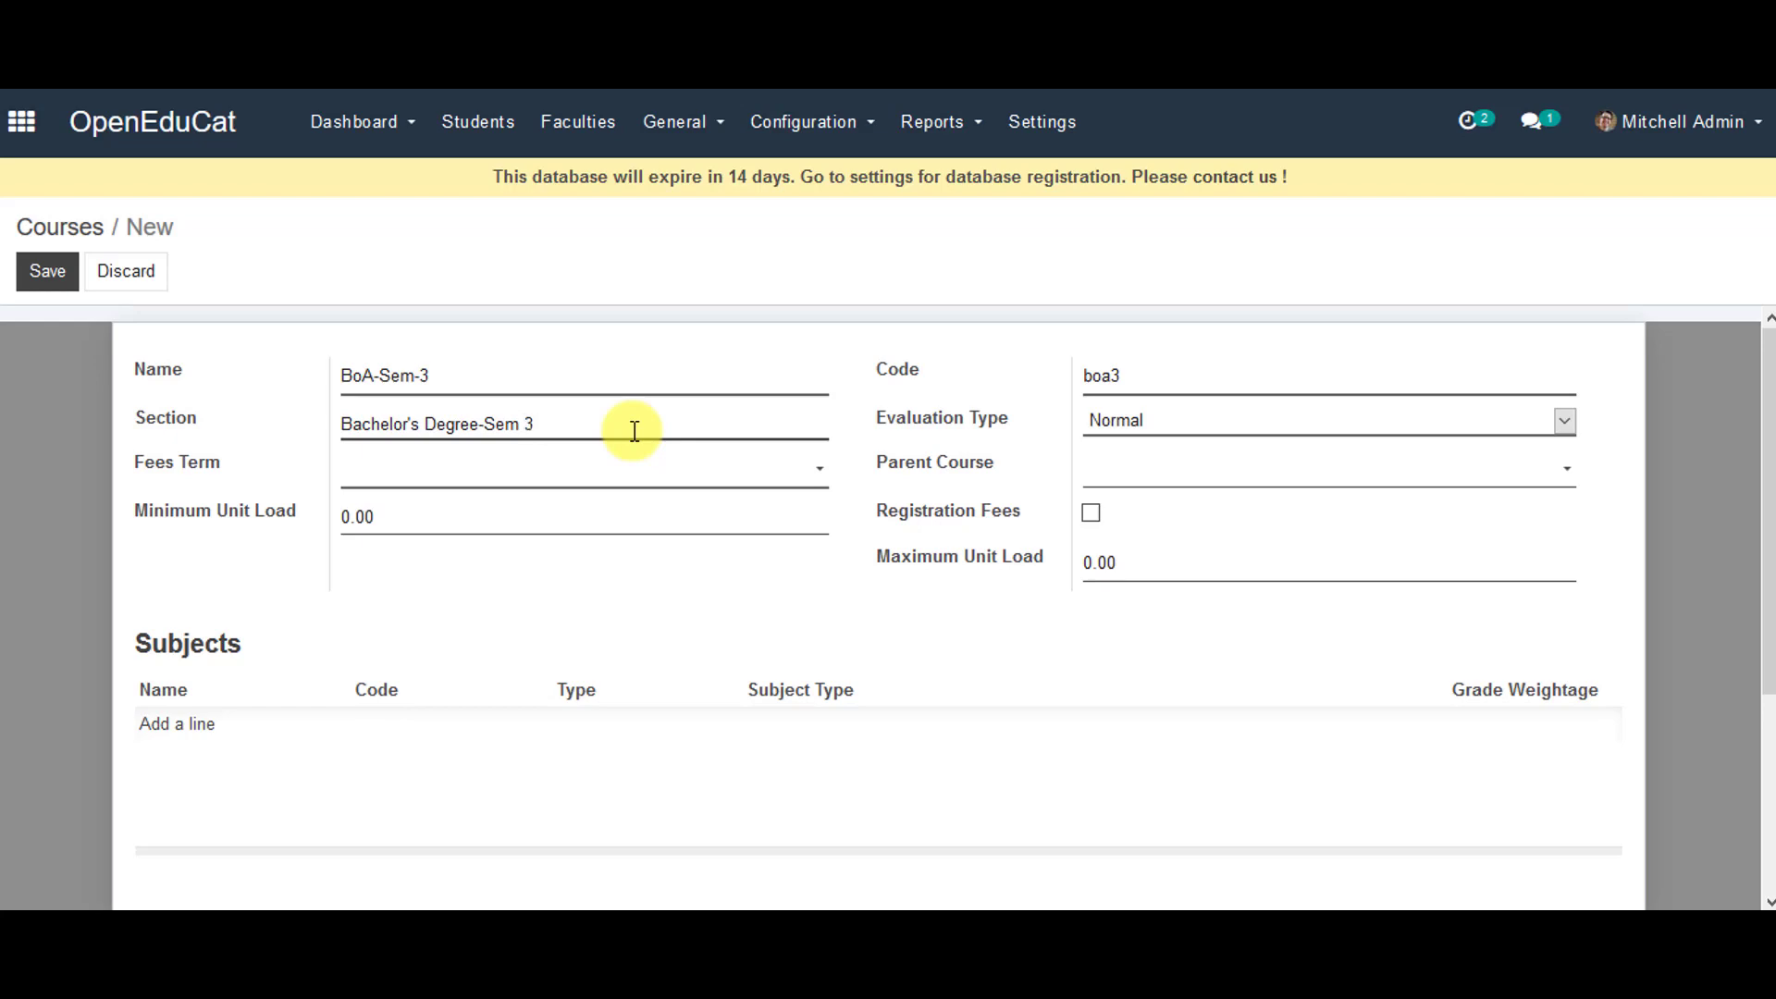
# - Set GPA evaluation, BOA Fees Term and parent course Bachelor of Accountancy
pyautogui.click(1251, 426)
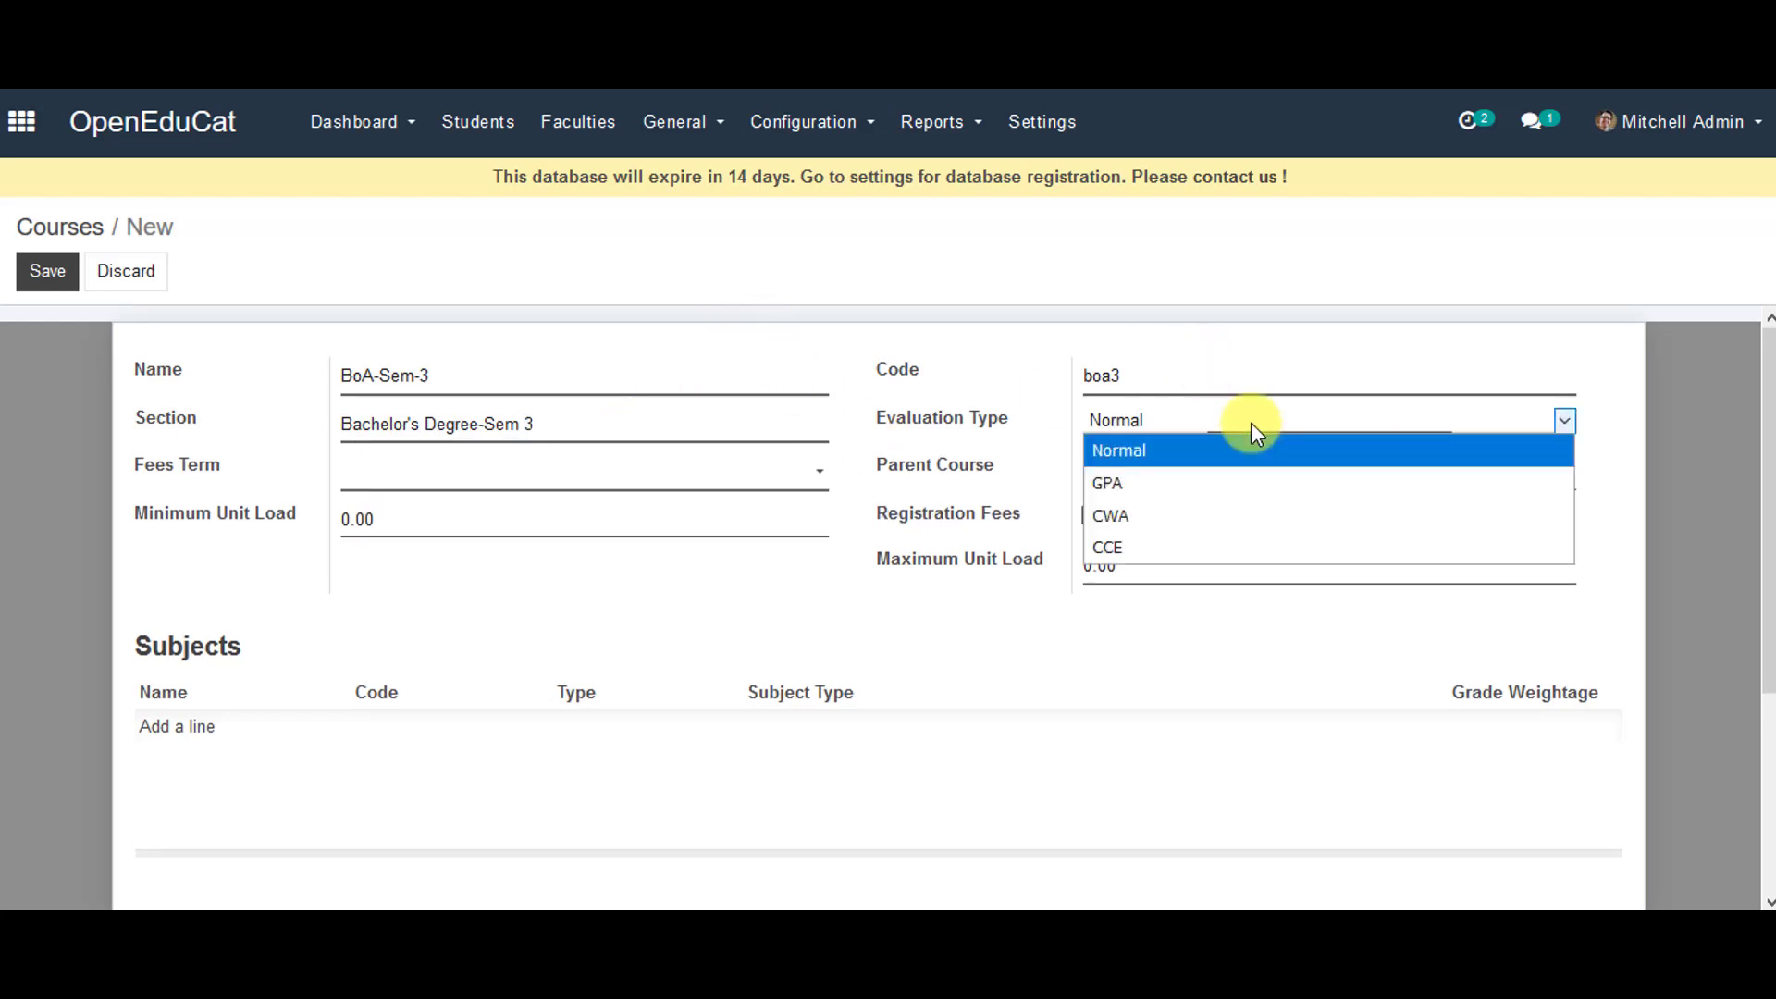
pyautogui.click(1256, 483)
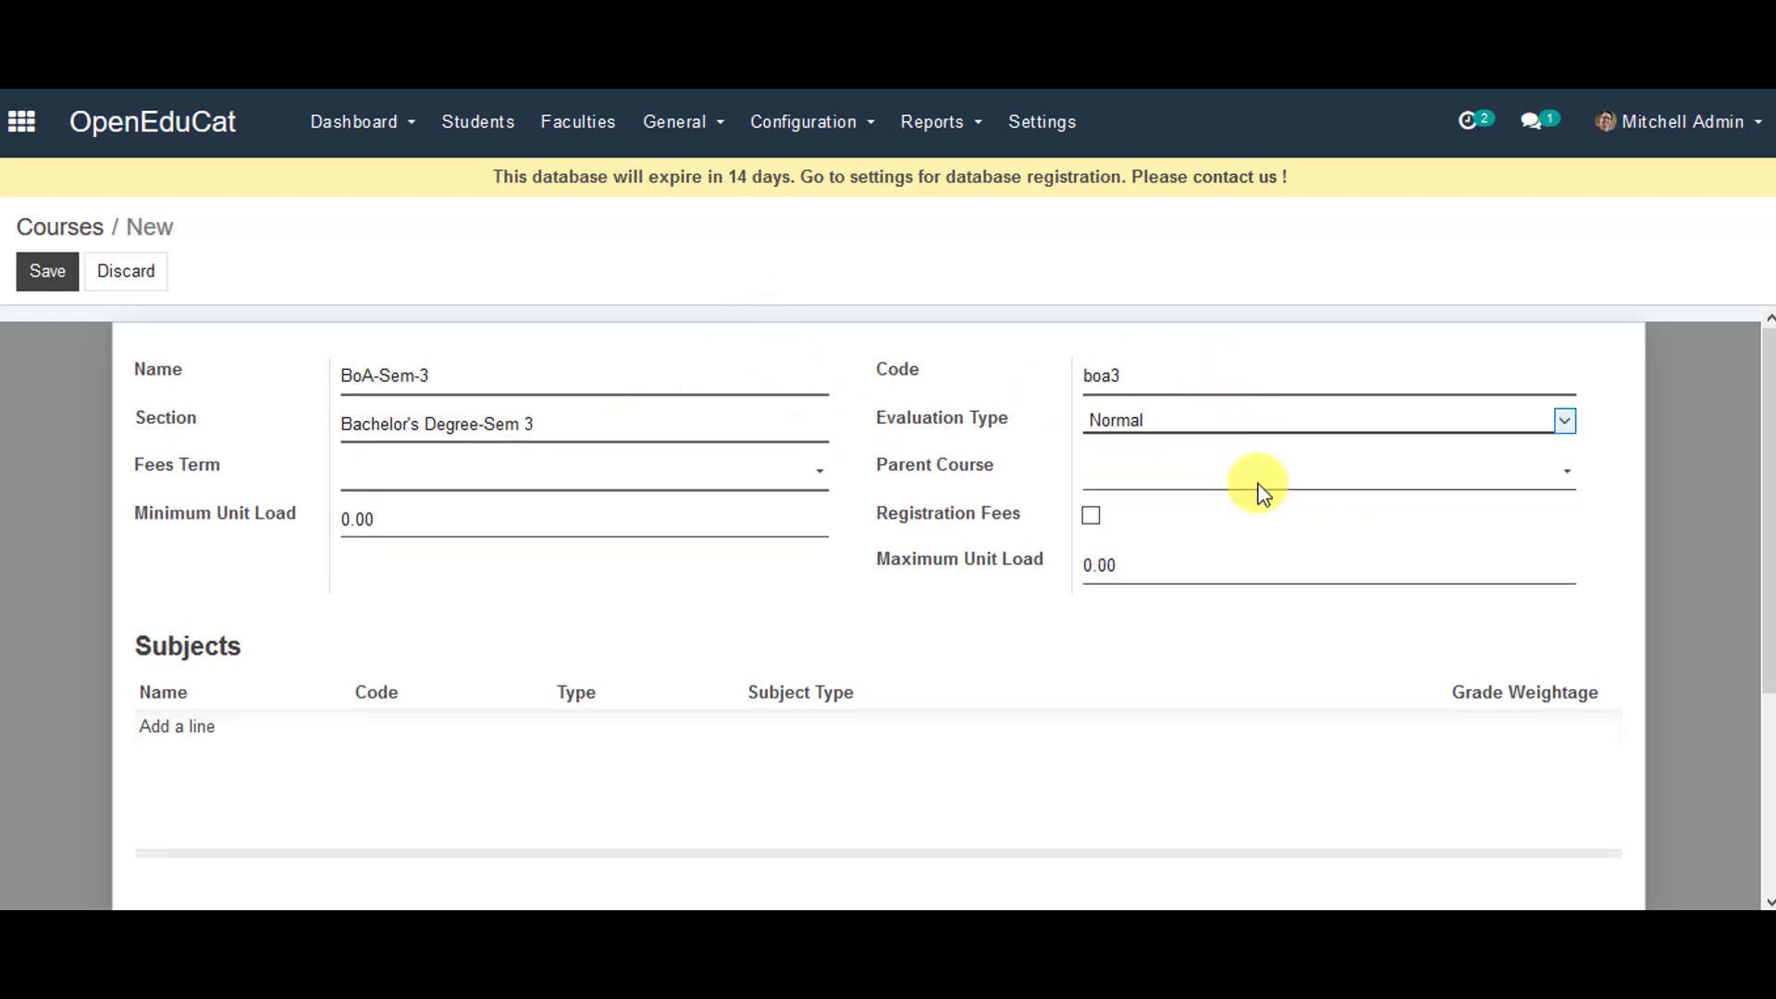
pyautogui.click(583, 476)
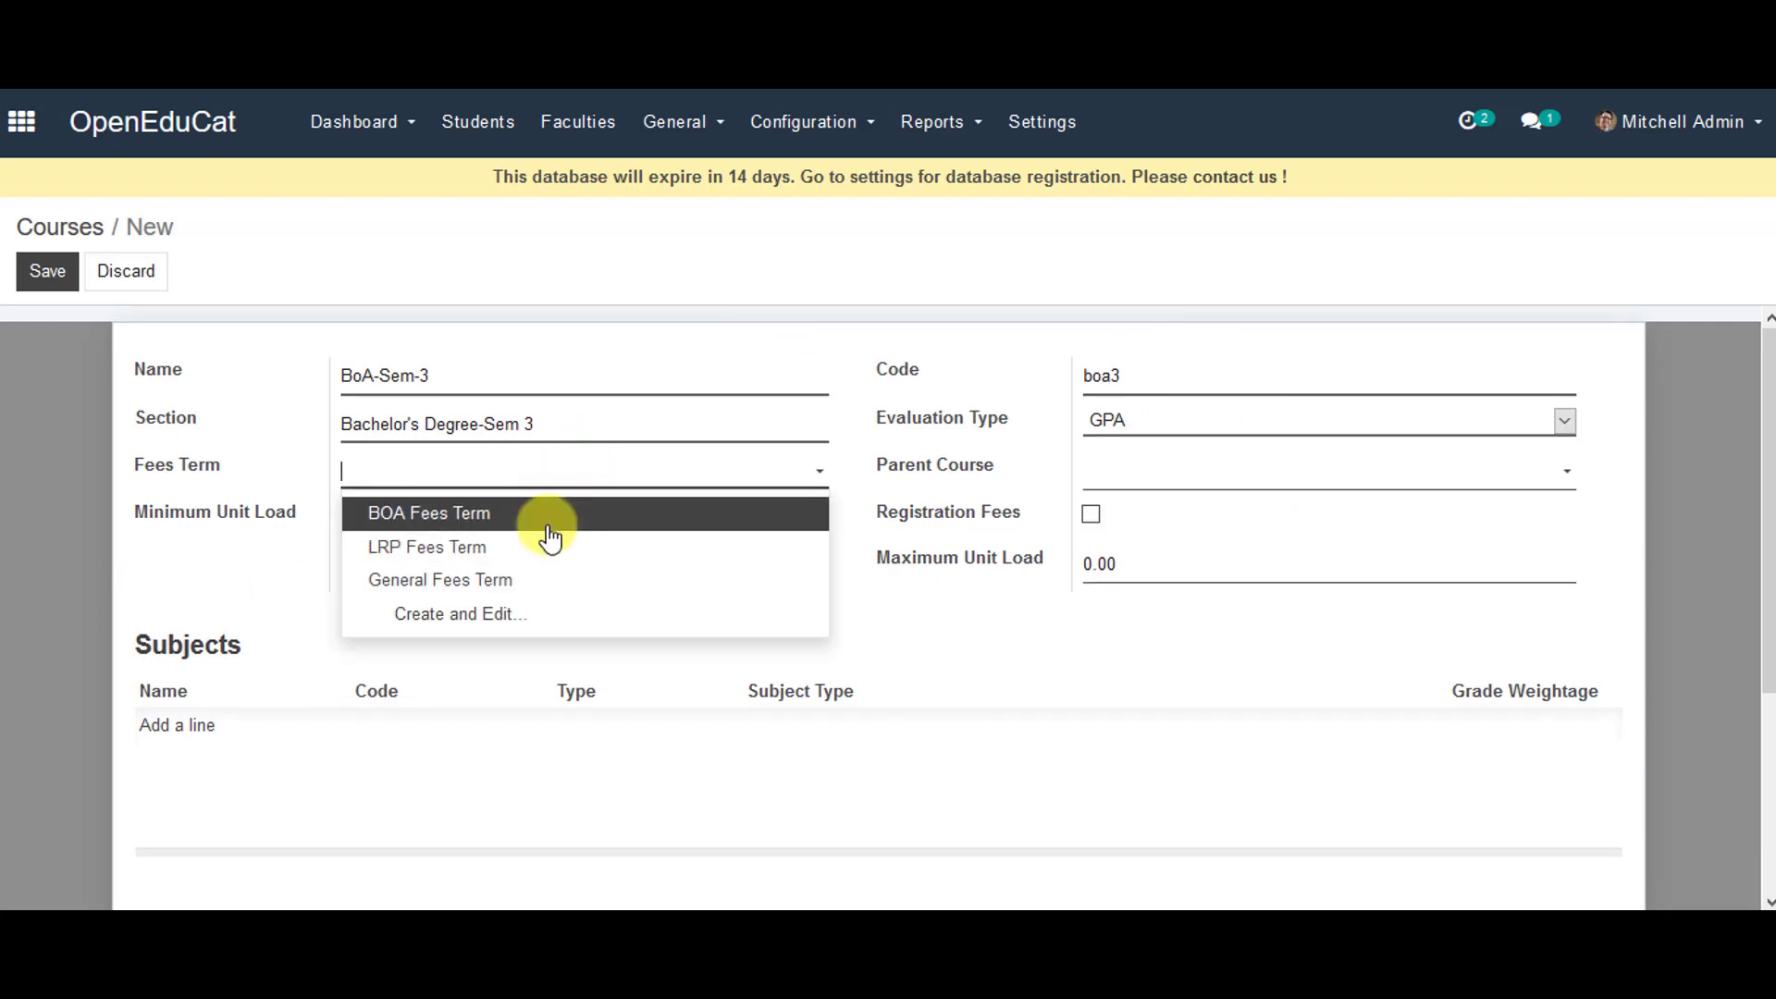
pyautogui.click(548, 520)
pyautogui.click(1126, 486)
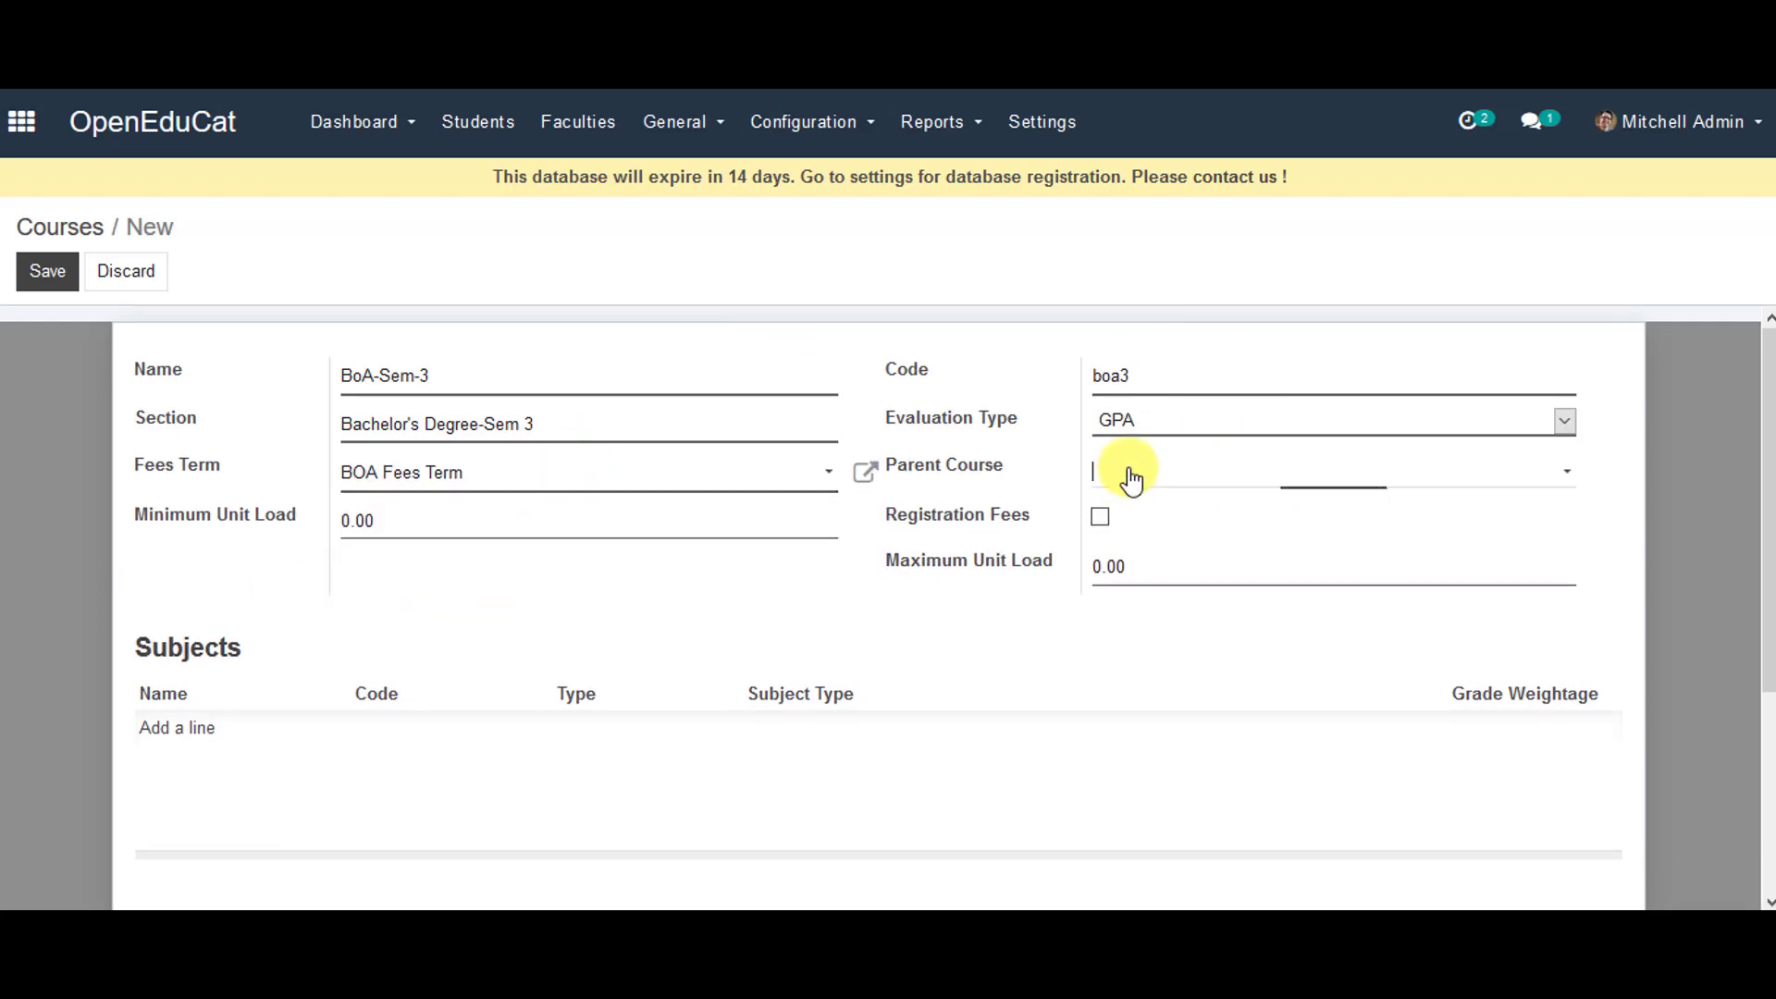
pyautogui.click(1163, 515)
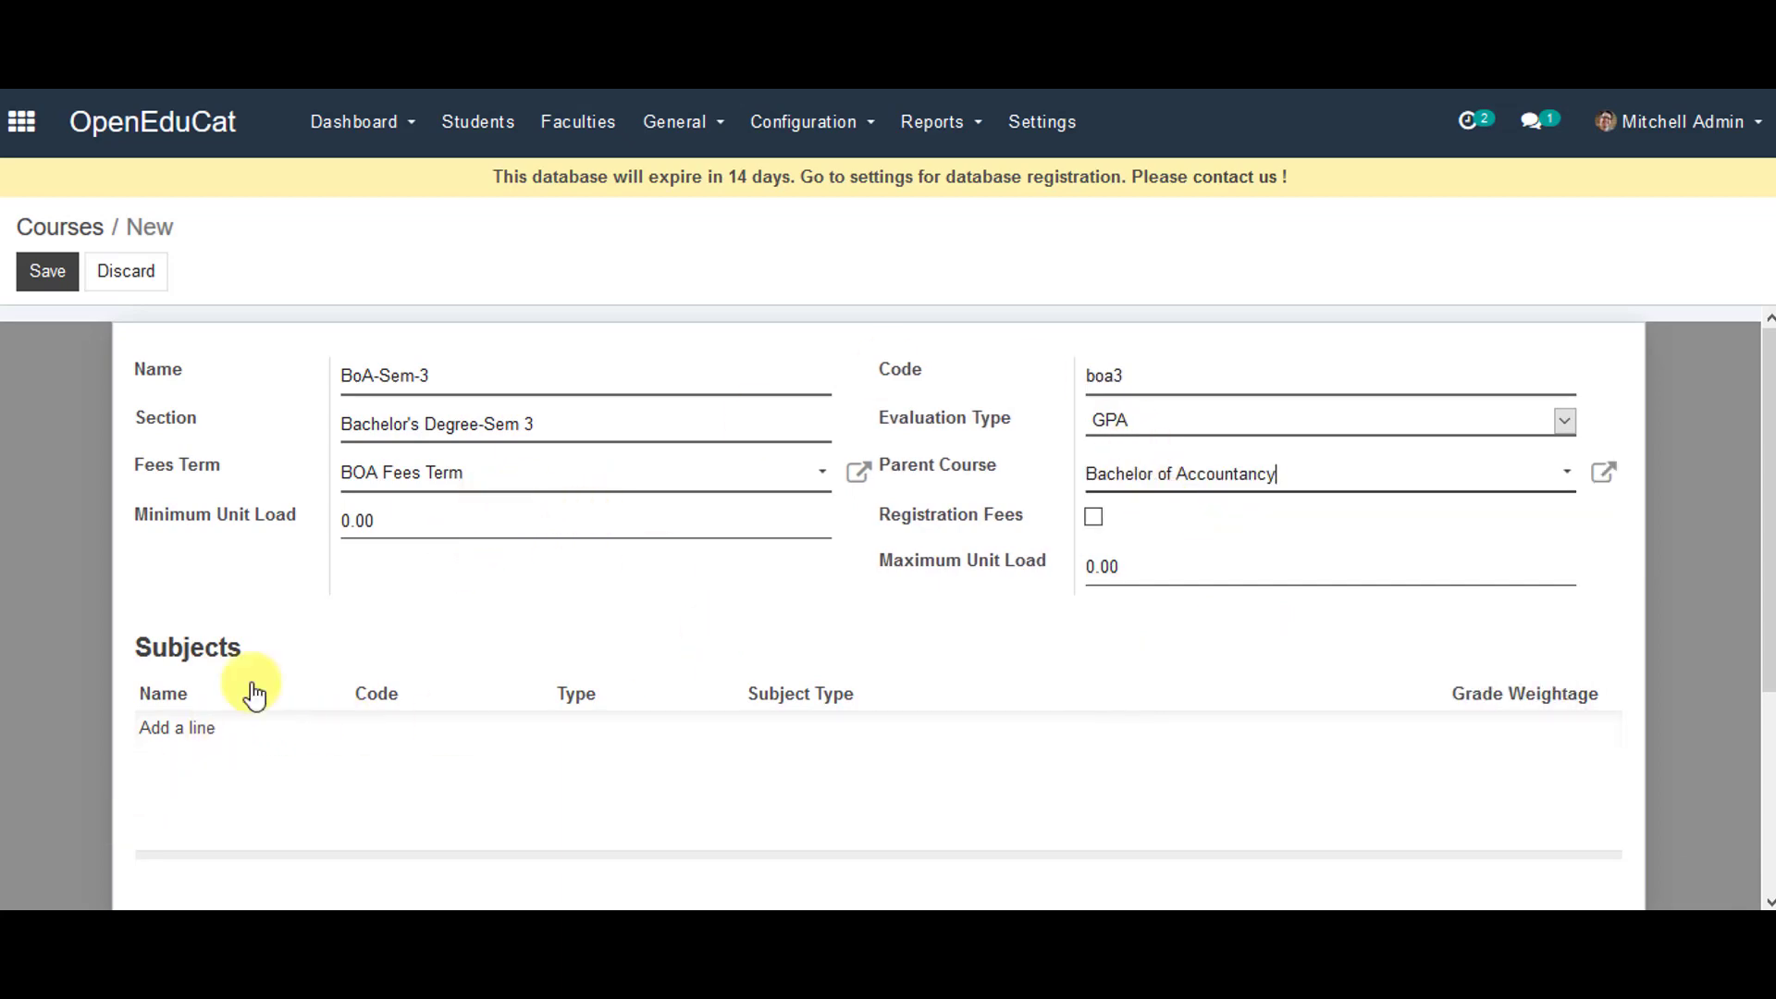
# - Add subjects Financial Accounting, Taxation, Law & Ethics and Business Management, then save the course
pyautogui.click(190, 737)
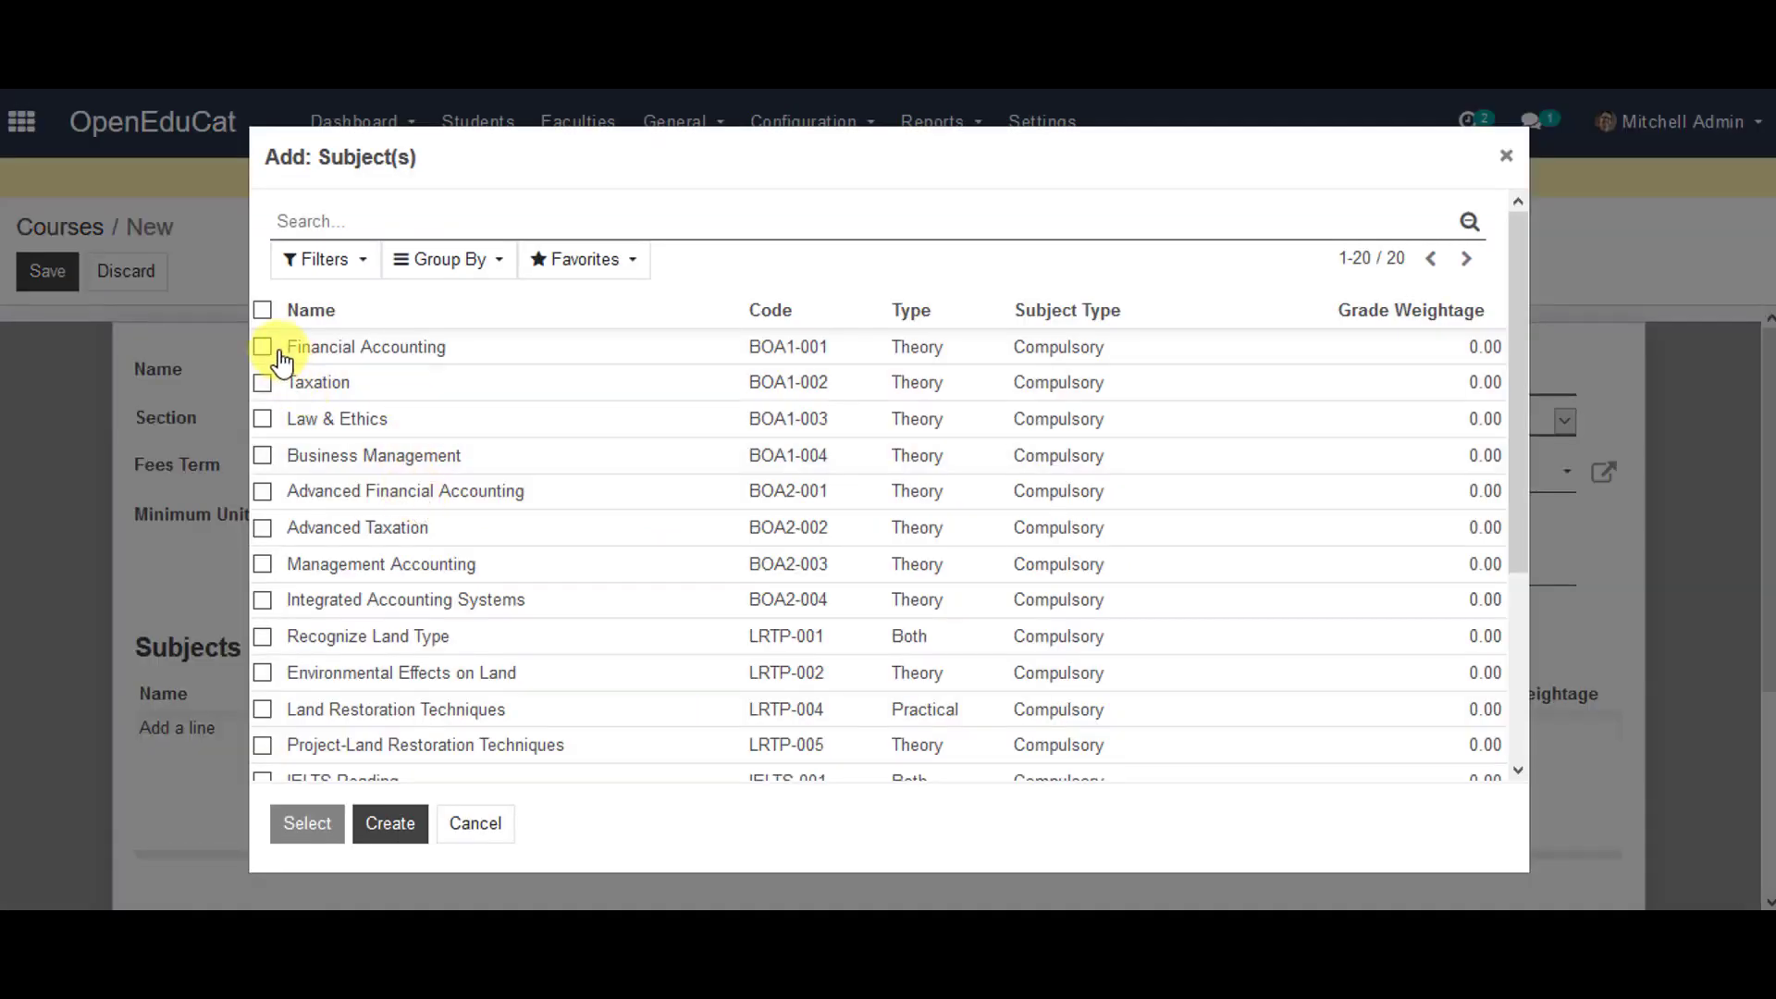
pyautogui.click(278, 352)
pyautogui.click(262, 383)
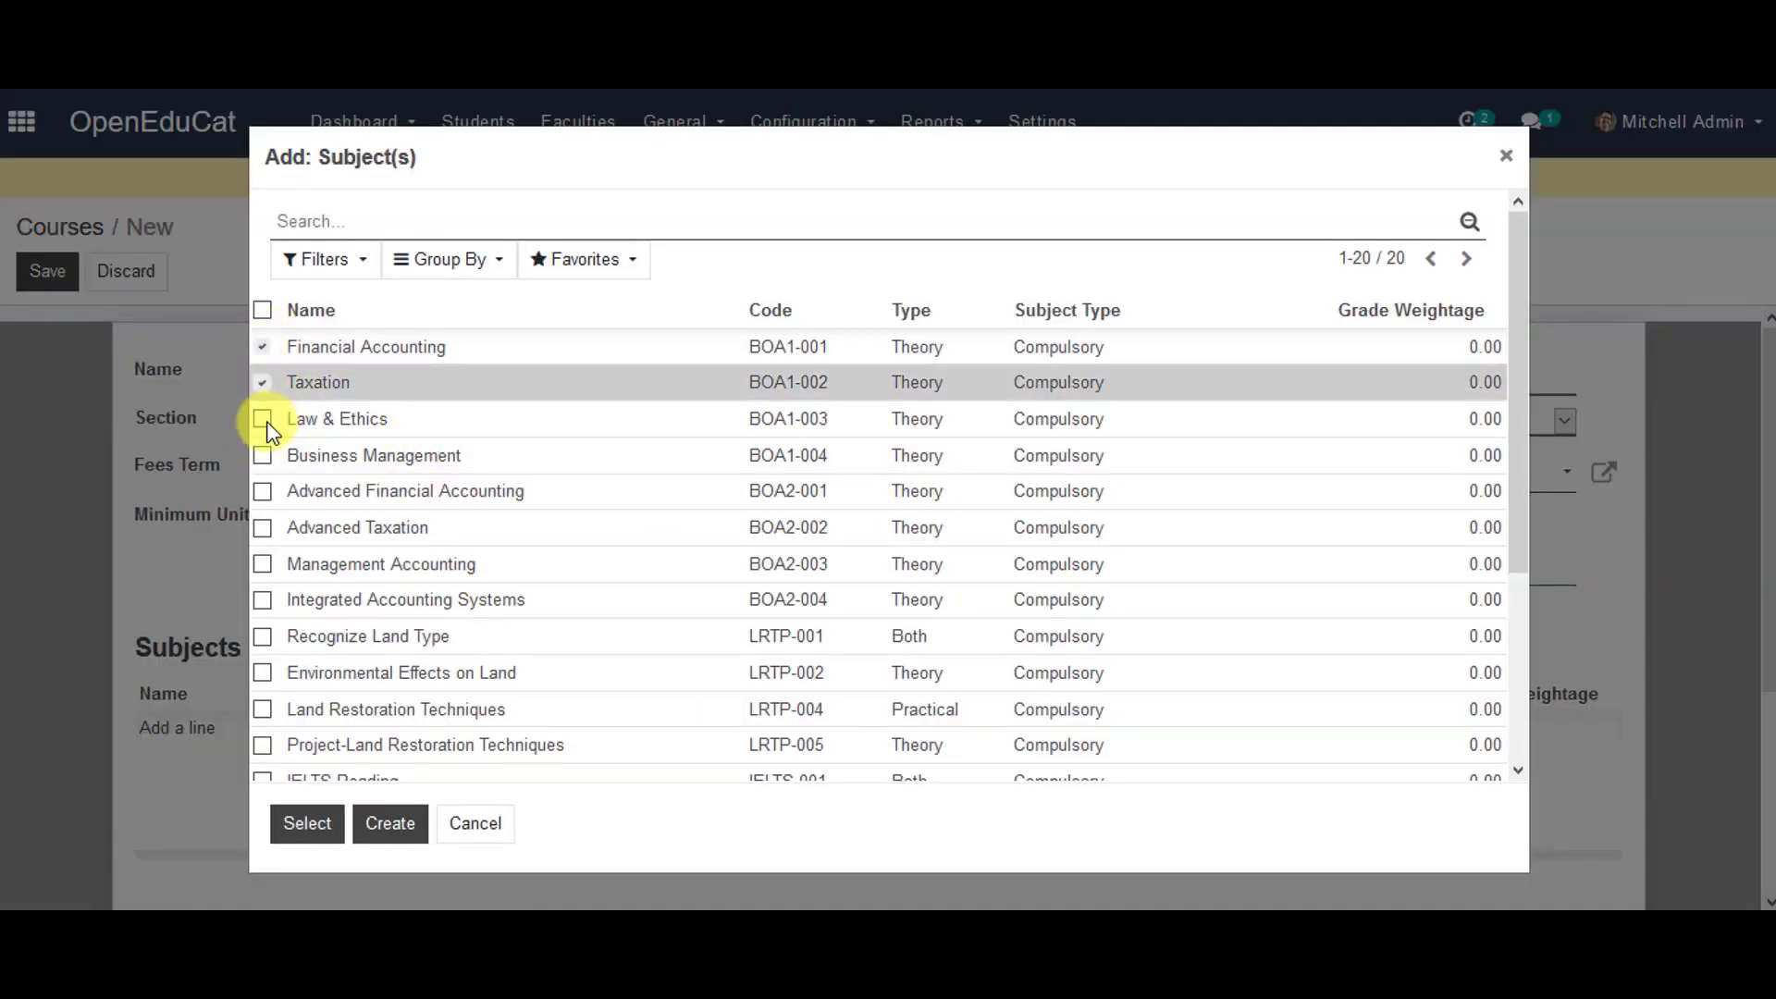
pyautogui.click(263, 420)
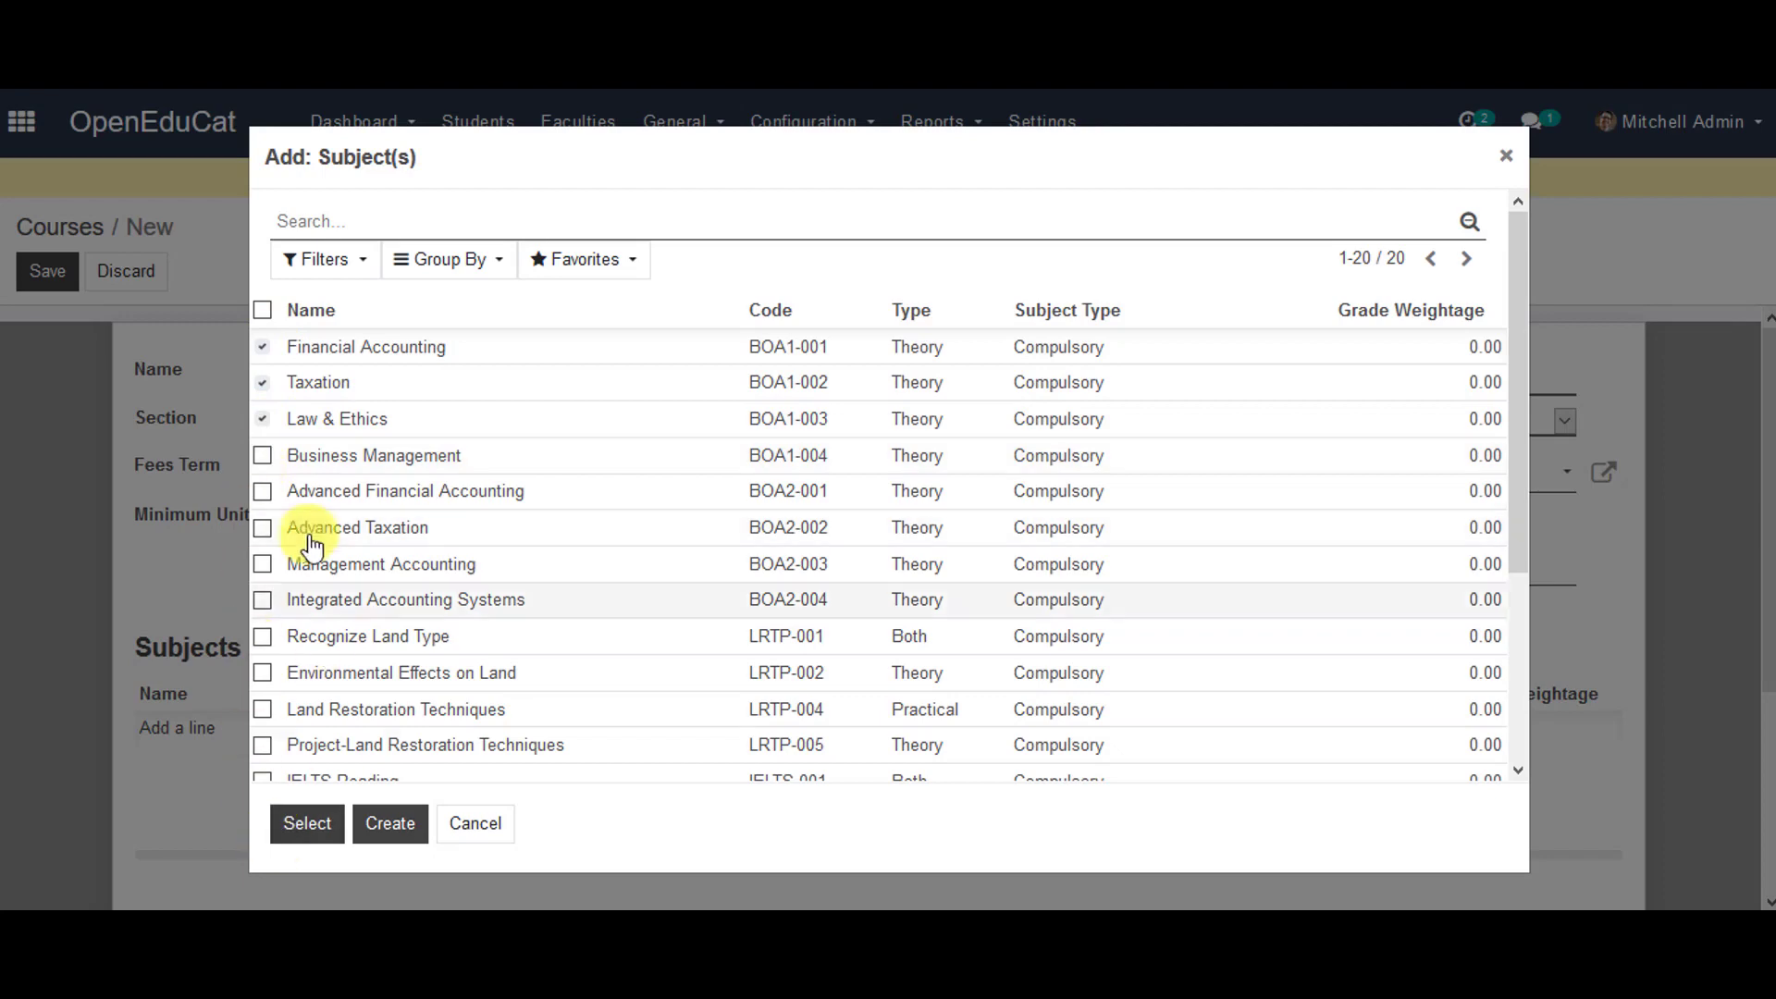
pyautogui.click(263, 456)
pyautogui.click(331, 810)
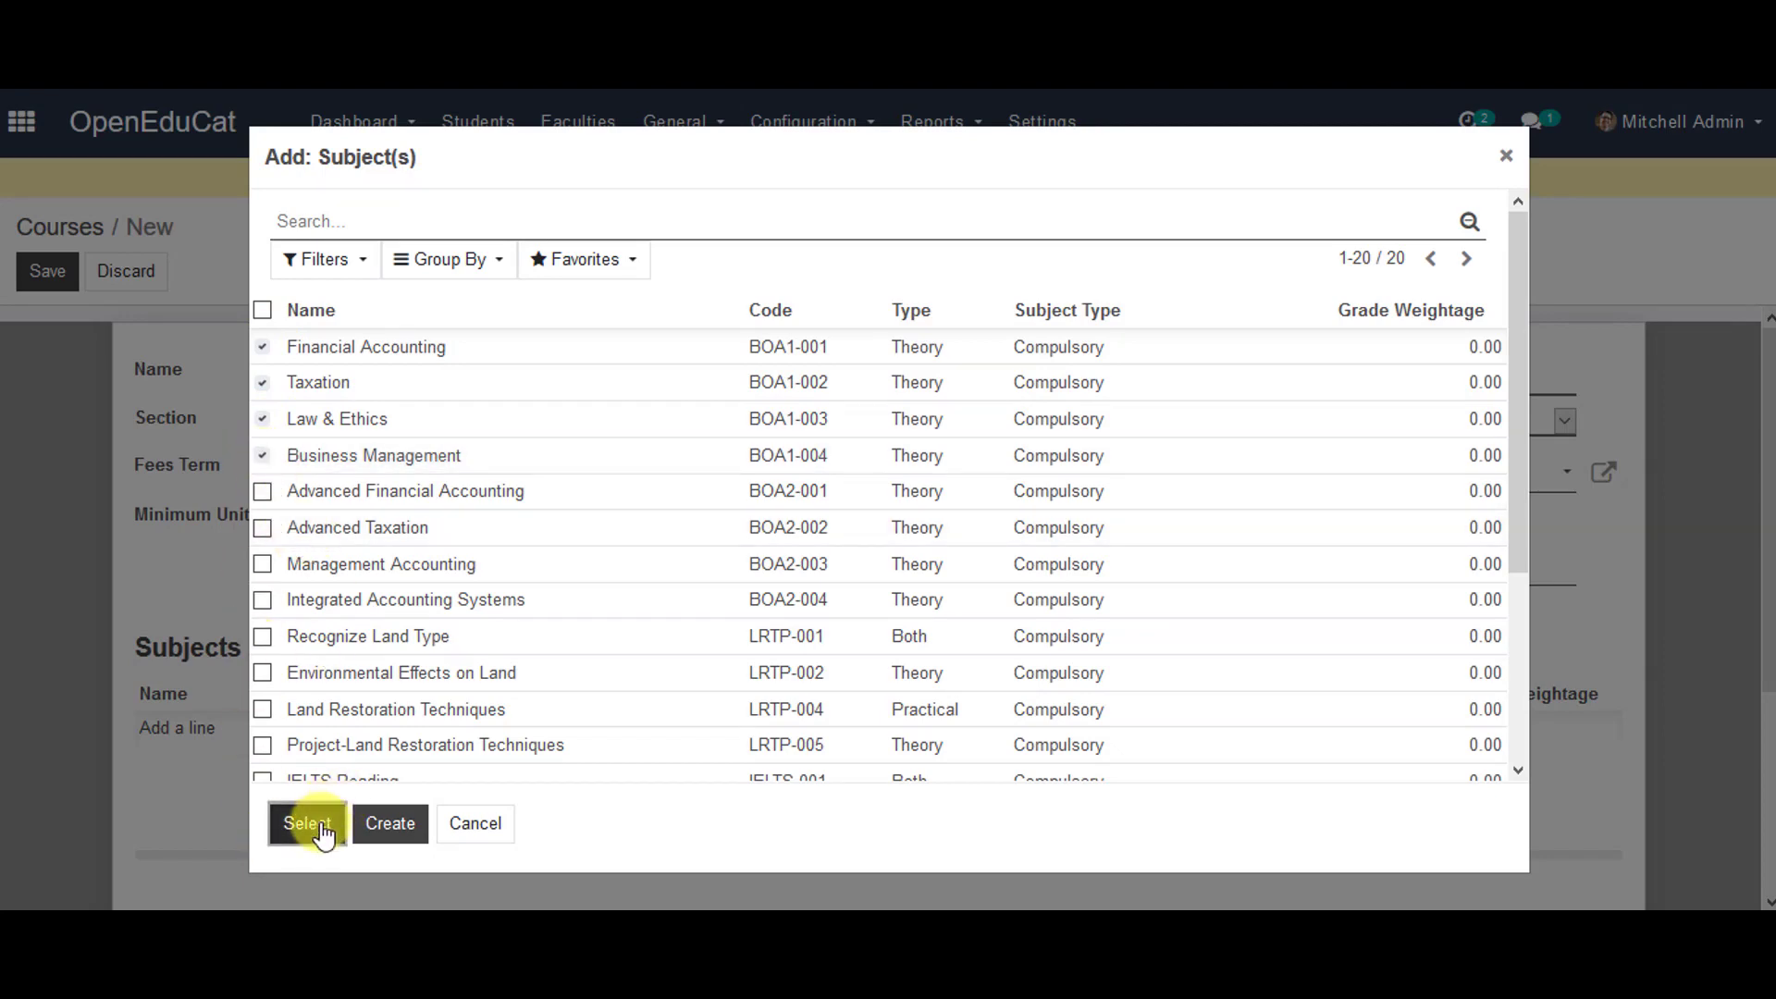
pyautogui.click(34, 282)
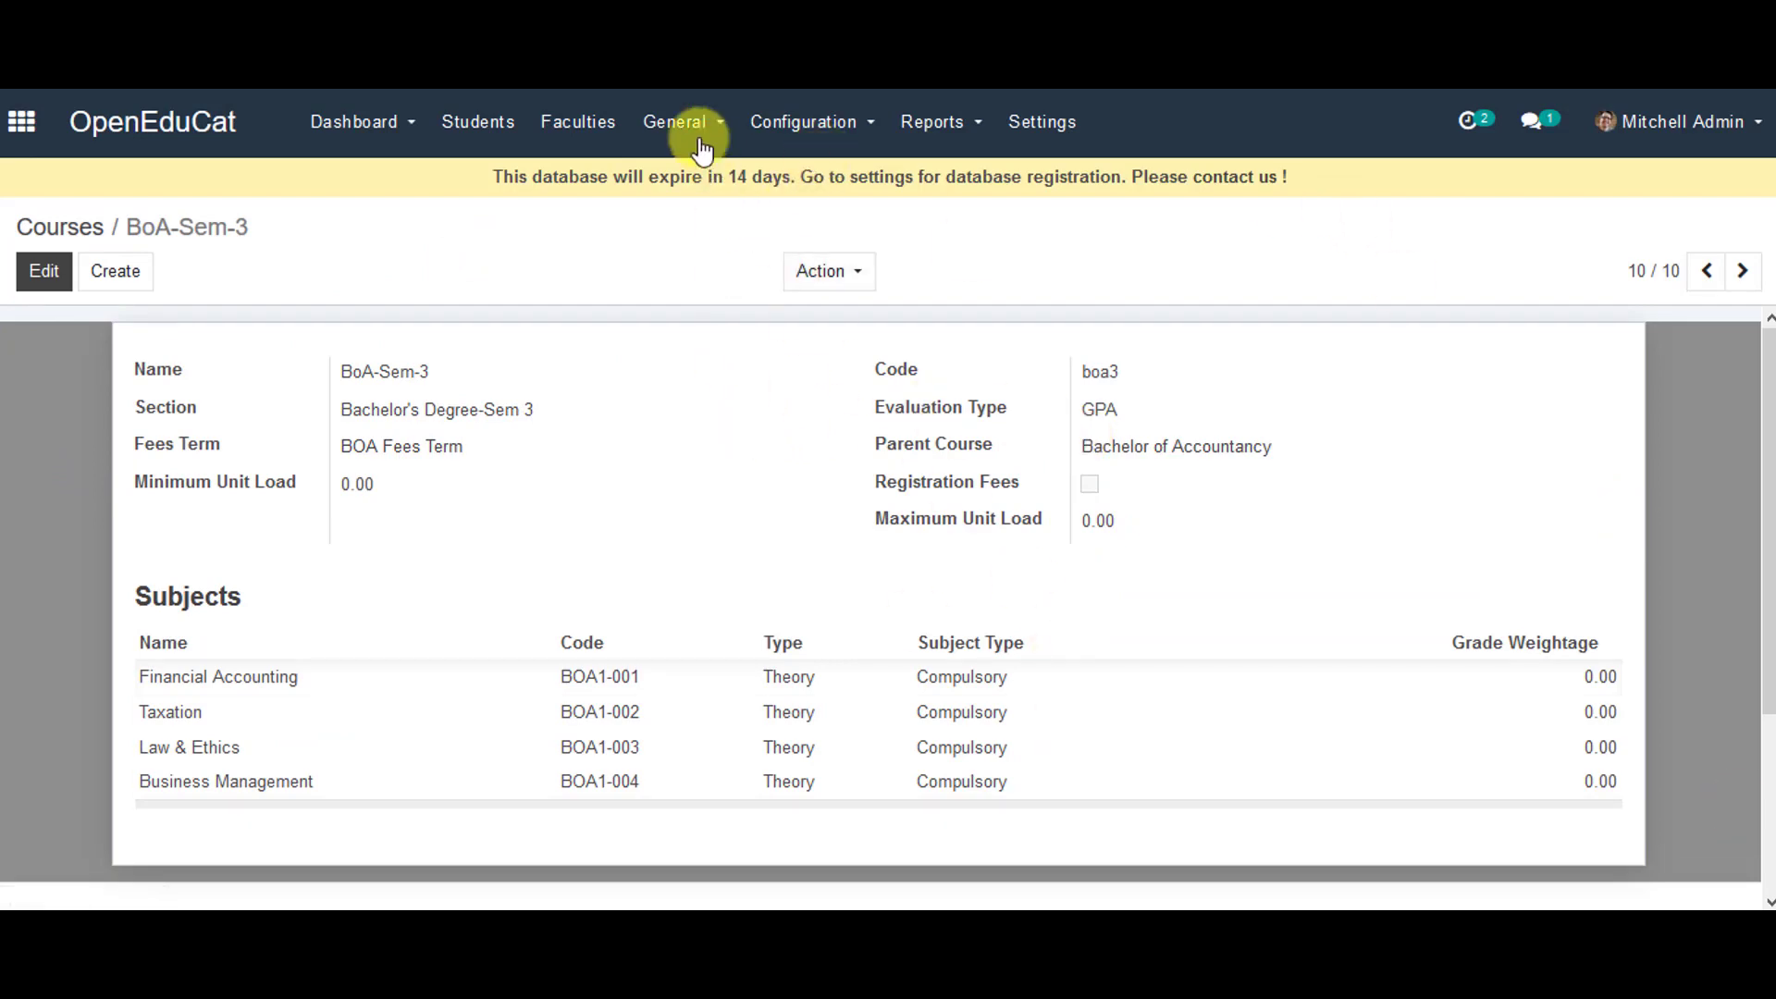
# - Start a new batch record from the Configuration > Batches list
pyautogui.click(781, 127)
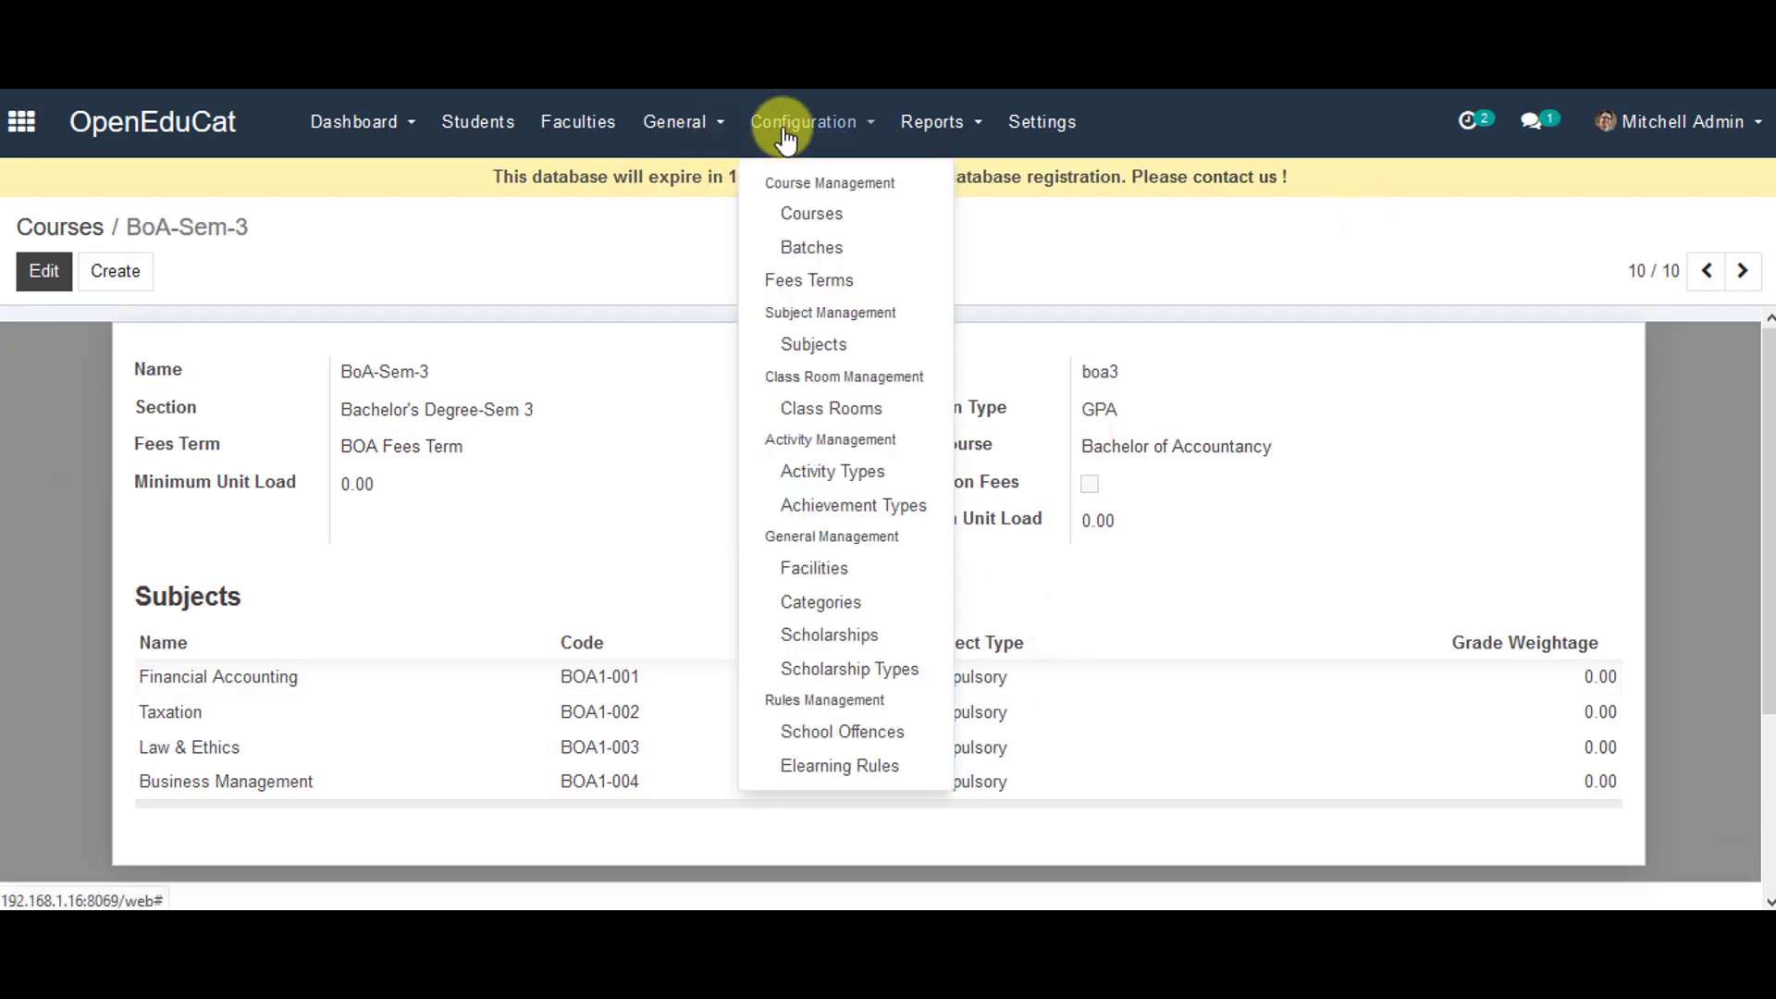
pyautogui.click(781, 250)
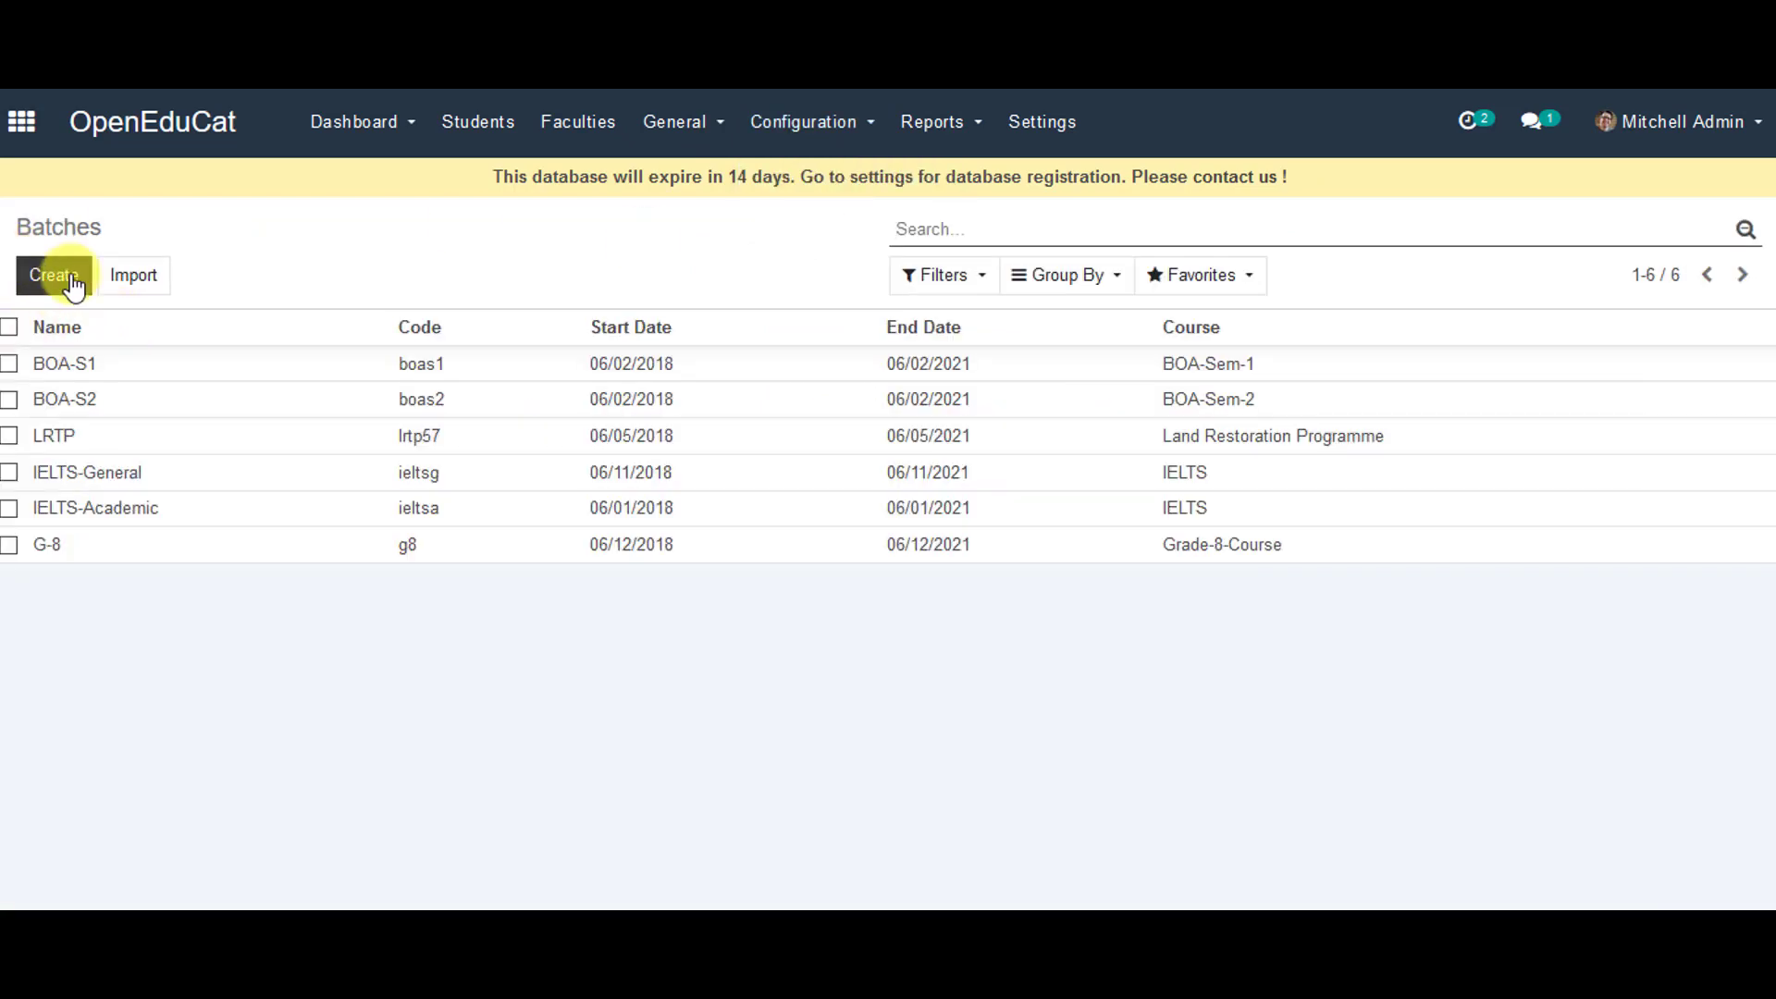
pyautogui.click(70, 282)
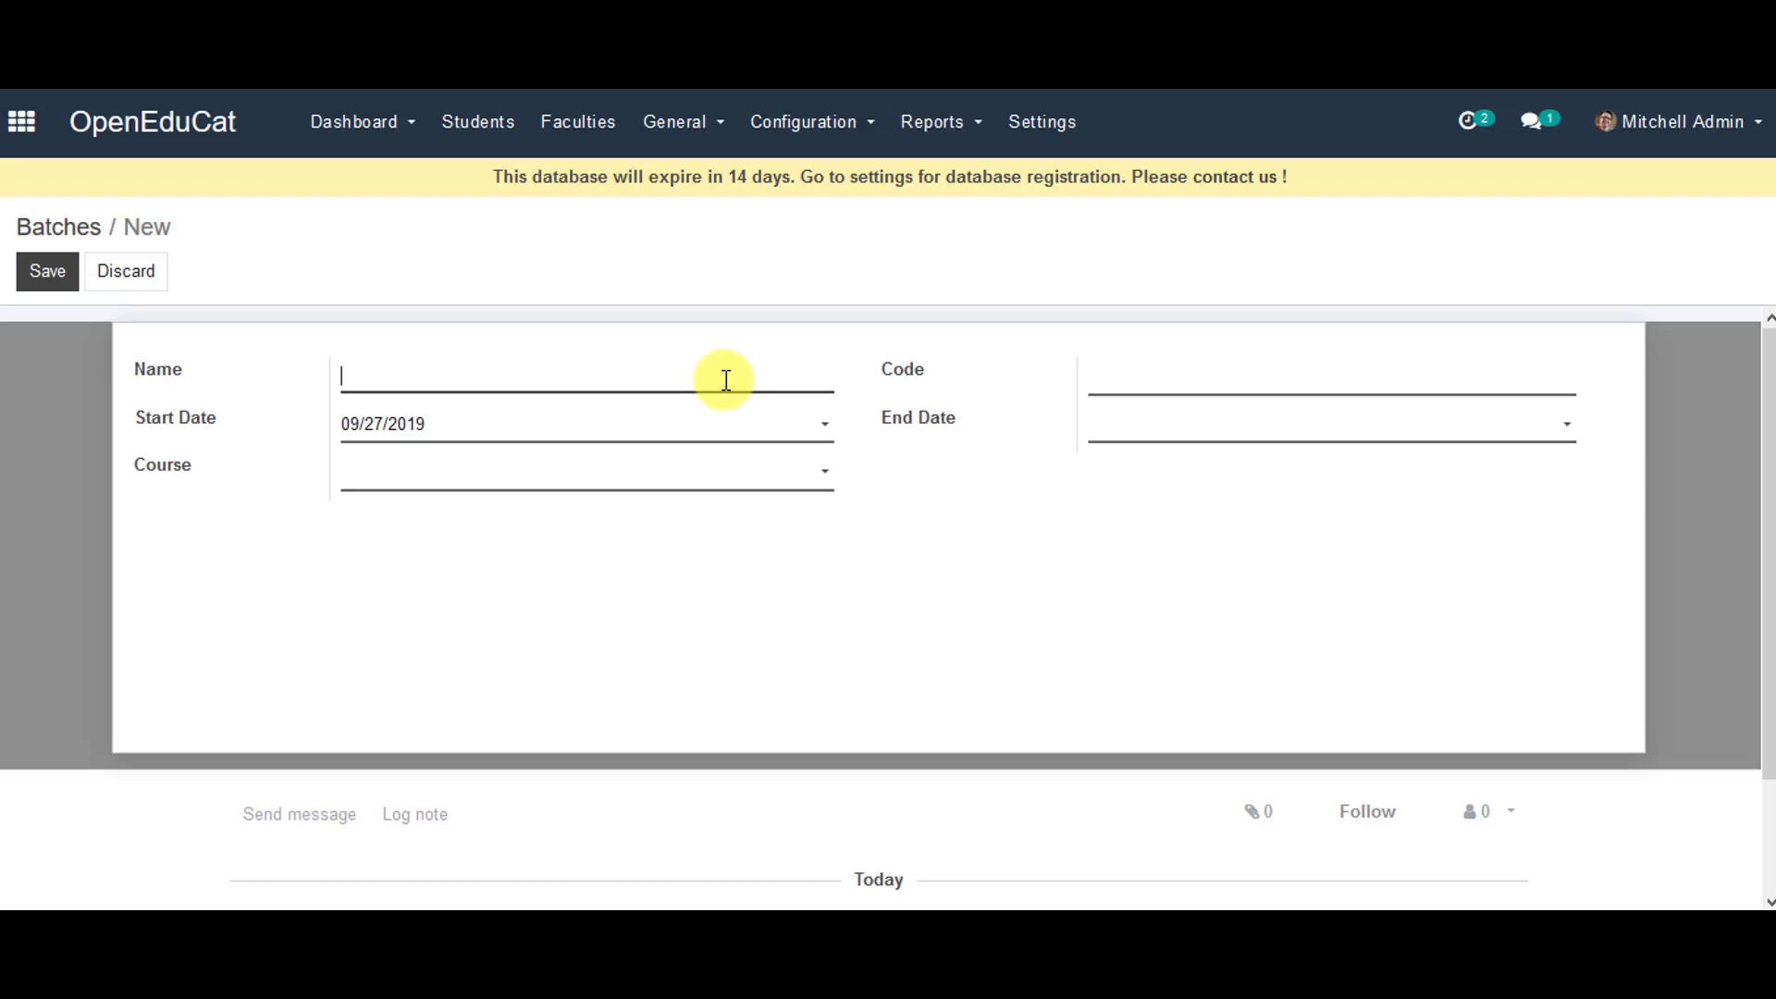
# - Give the batch name BoA-s3, code boas3 and end date 09/27/2019
pyautogui.write('BoA-s3')
pyautogui.press('Tab')
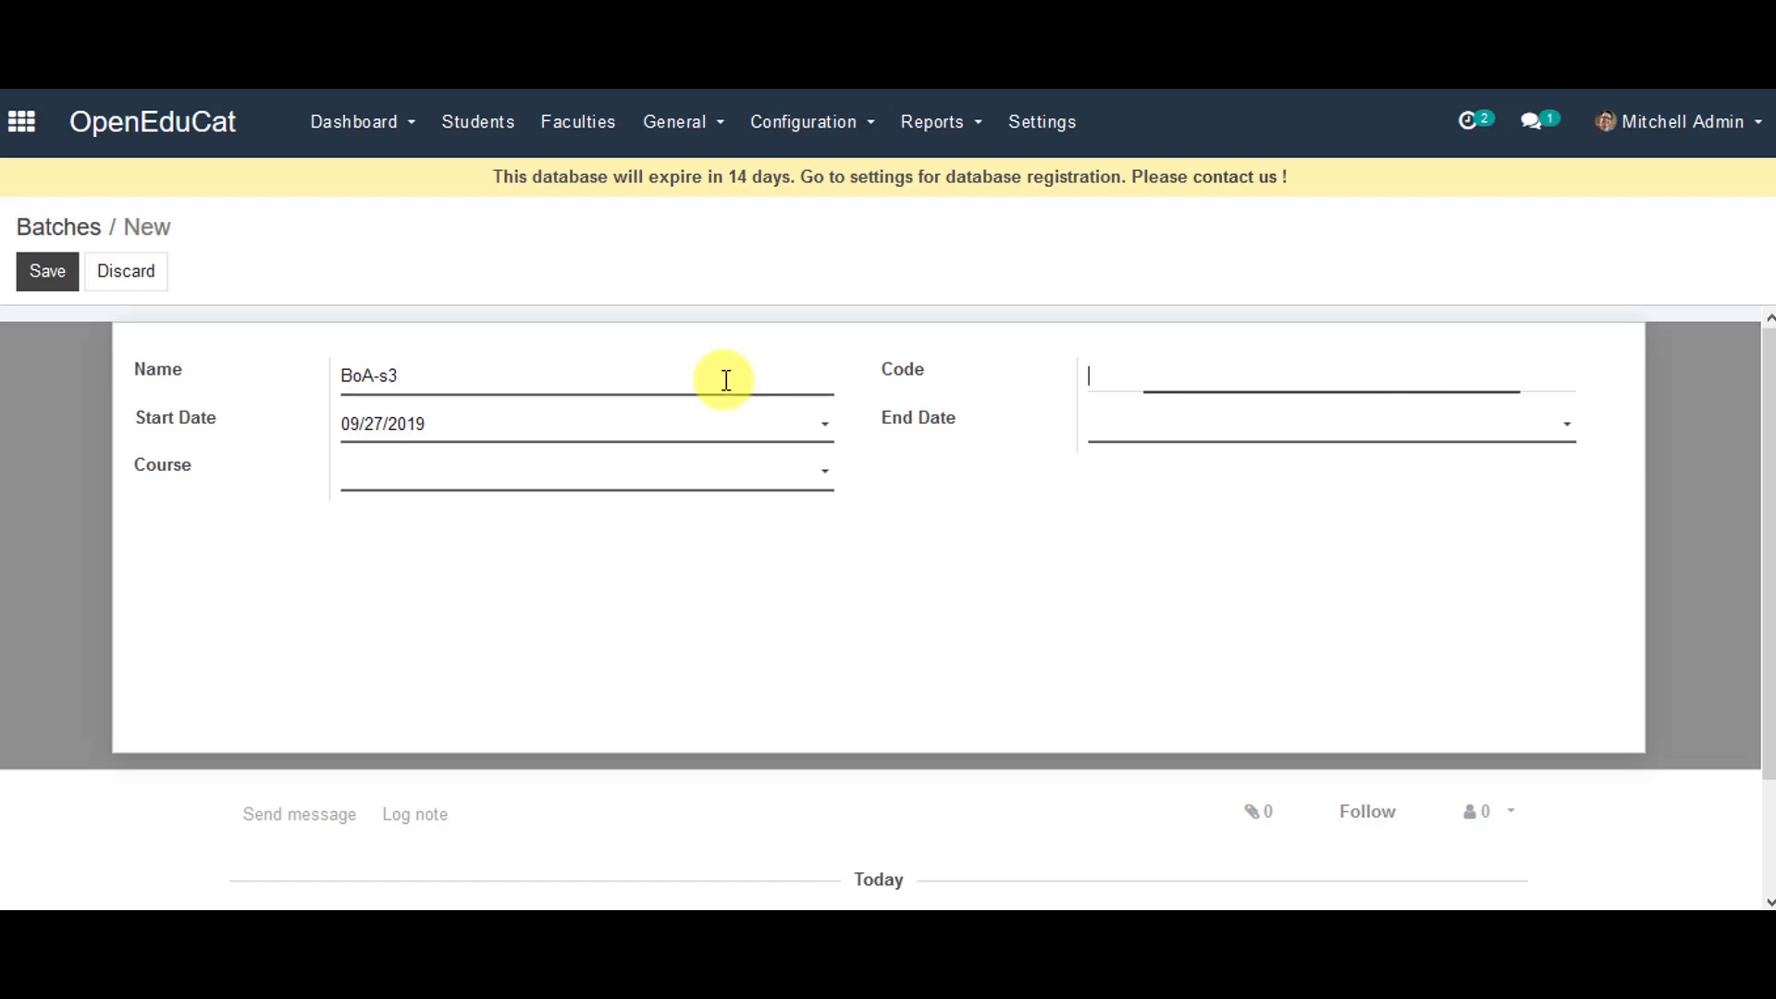
pyautogui.write('boas3')
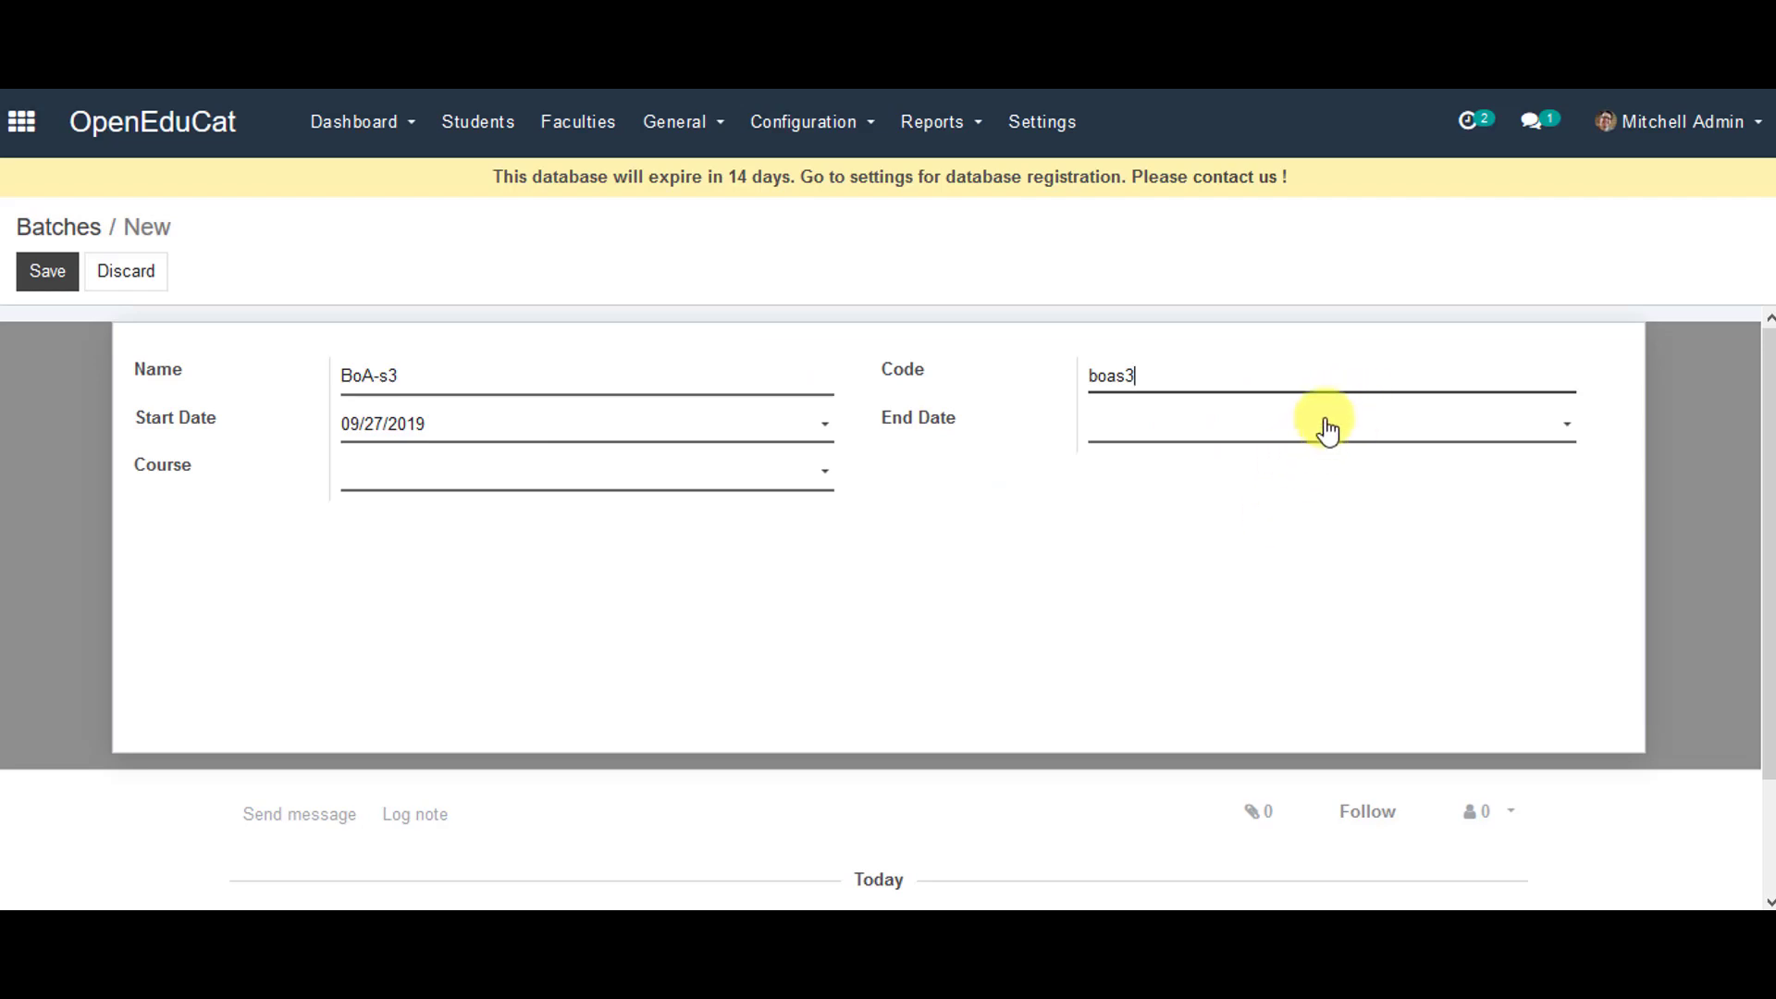
pyautogui.click(1326, 427)
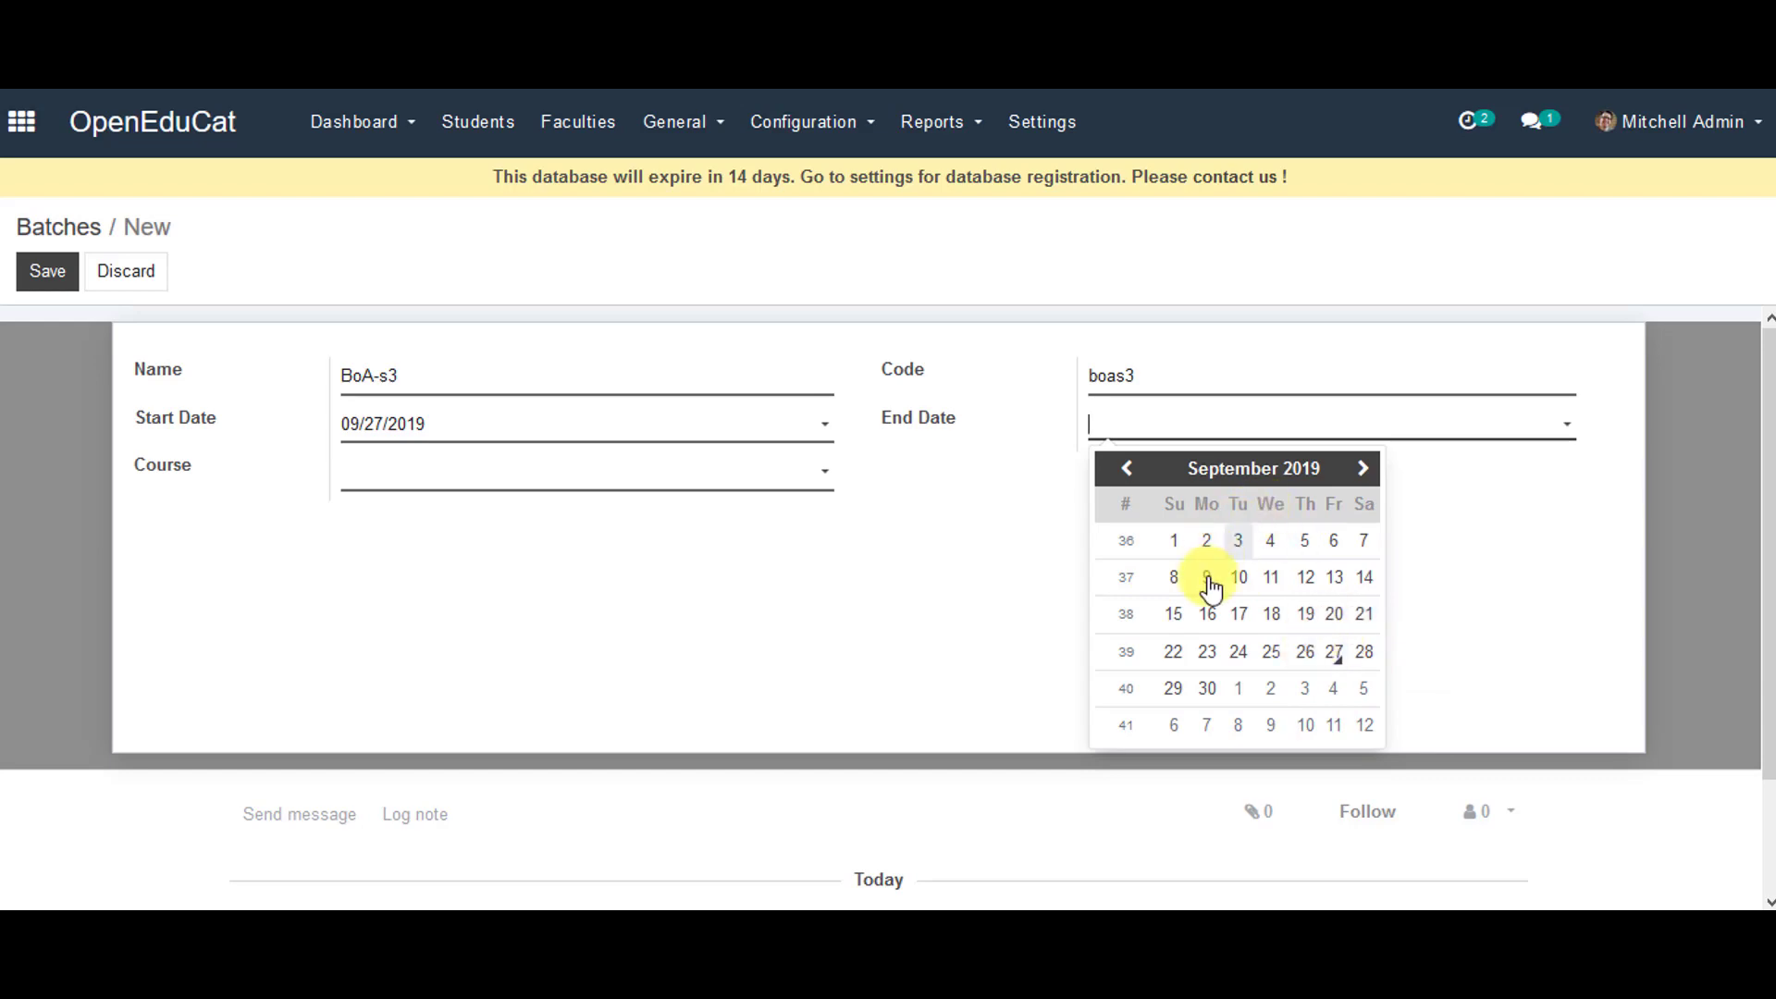
pyautogui.click(1335, 655)
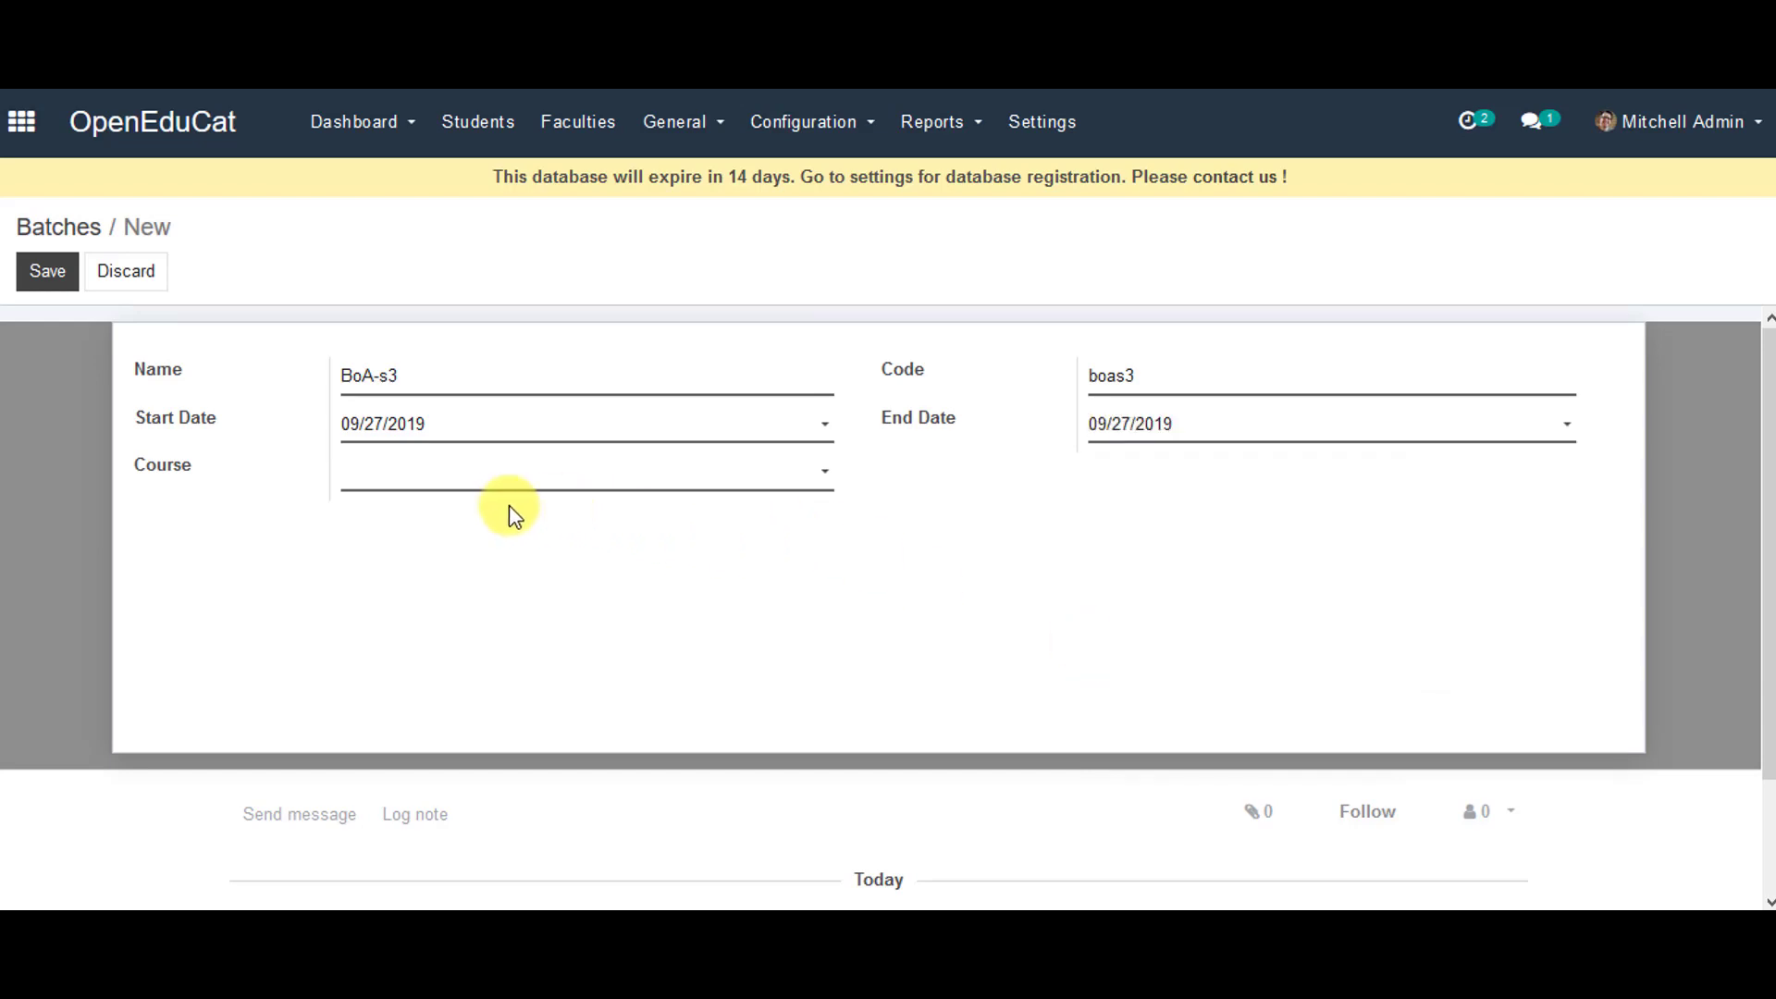
pyautogui.click(544, 474)
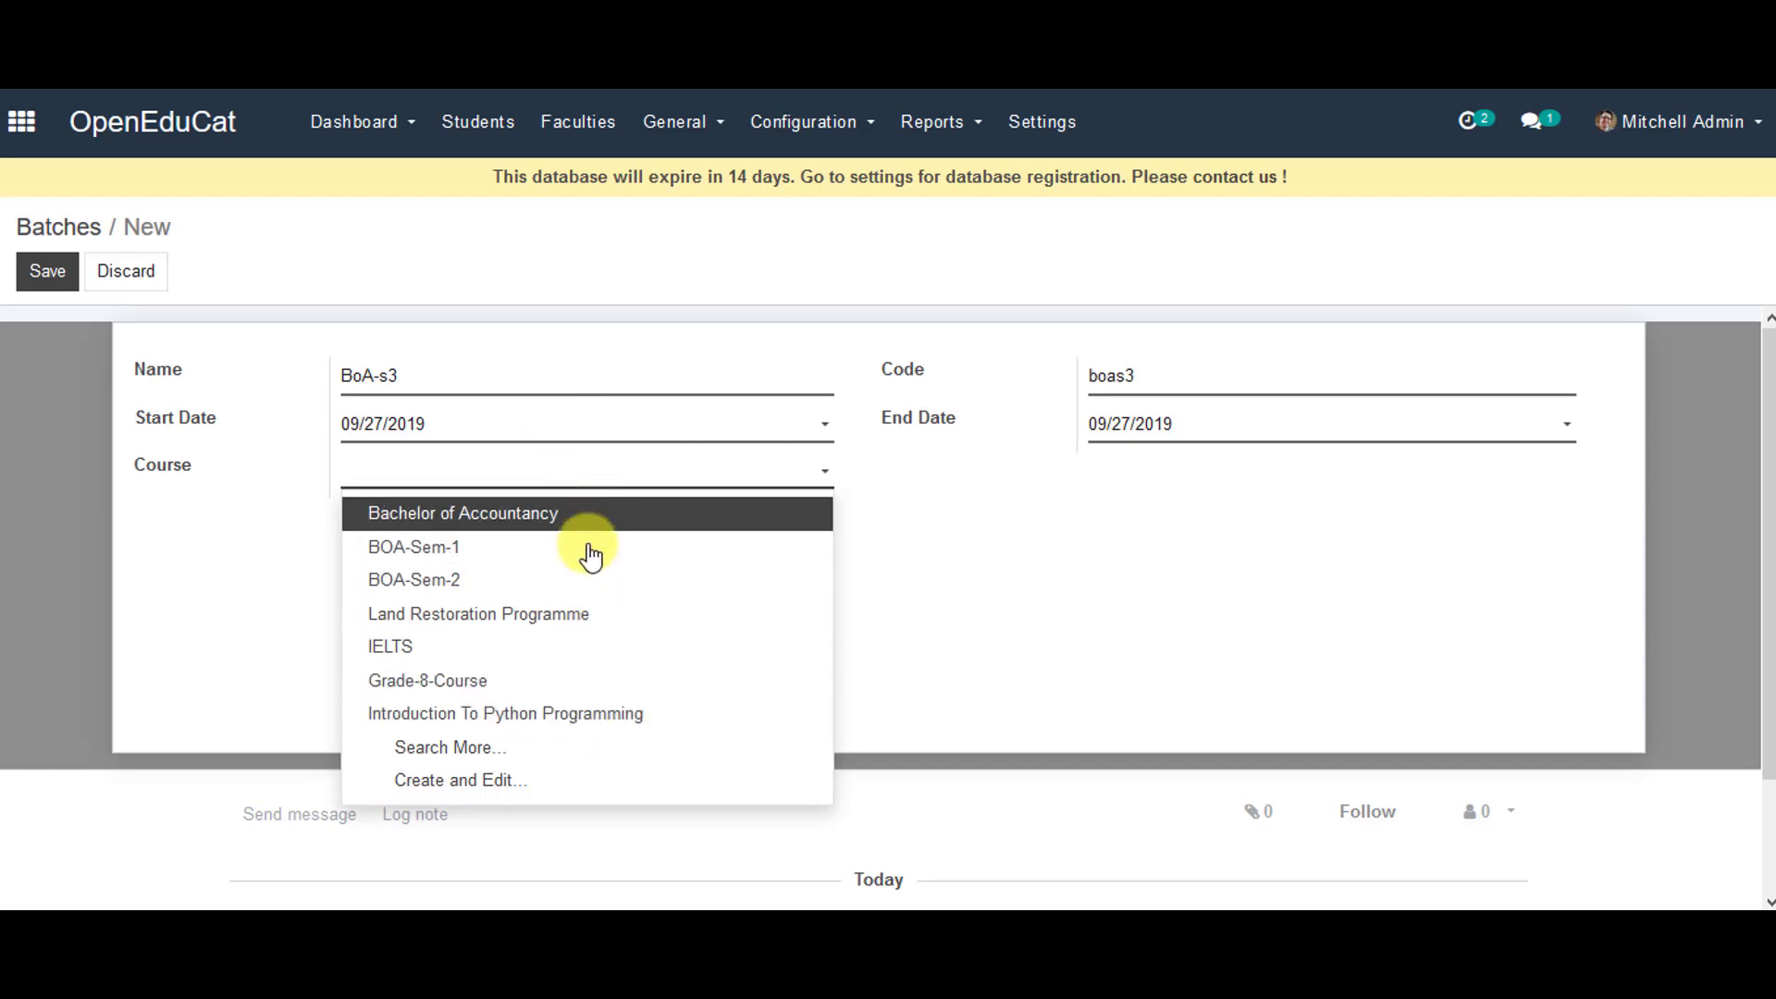
# - Link the batch to course BoA-Sem-3 via Search More and save it
pyautogui.click(681, 747)
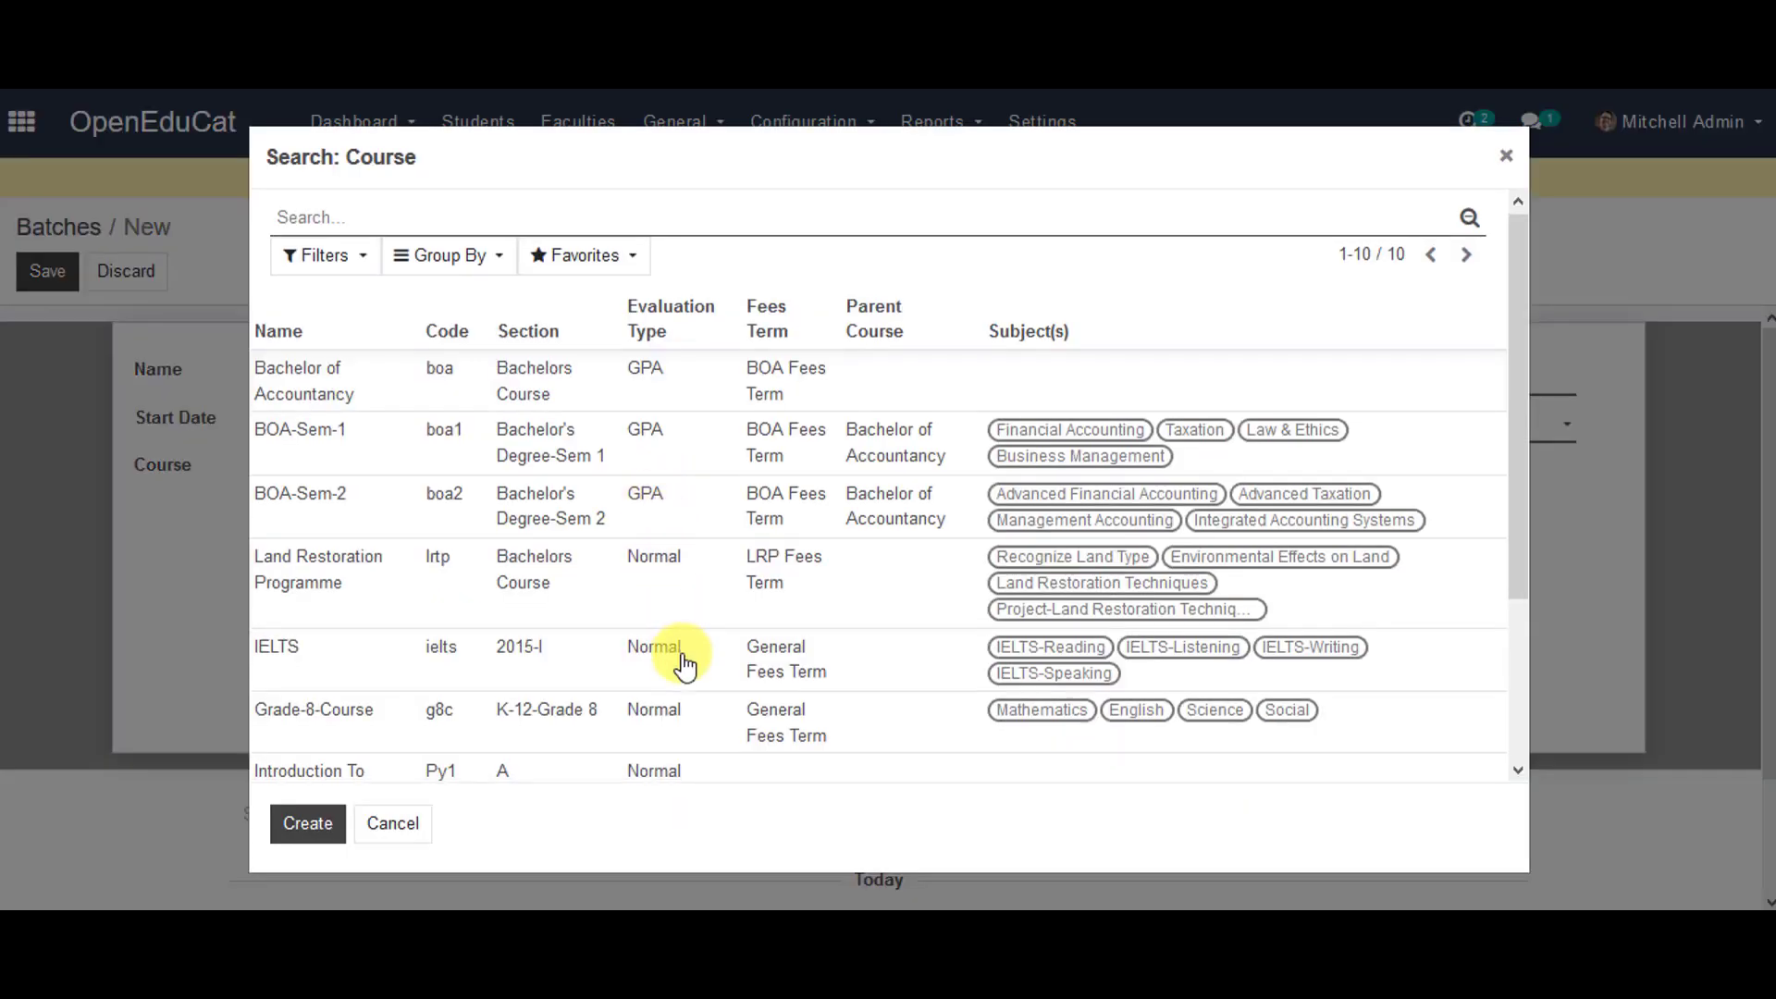
pyautogui.scroll(-3, 680, 666)
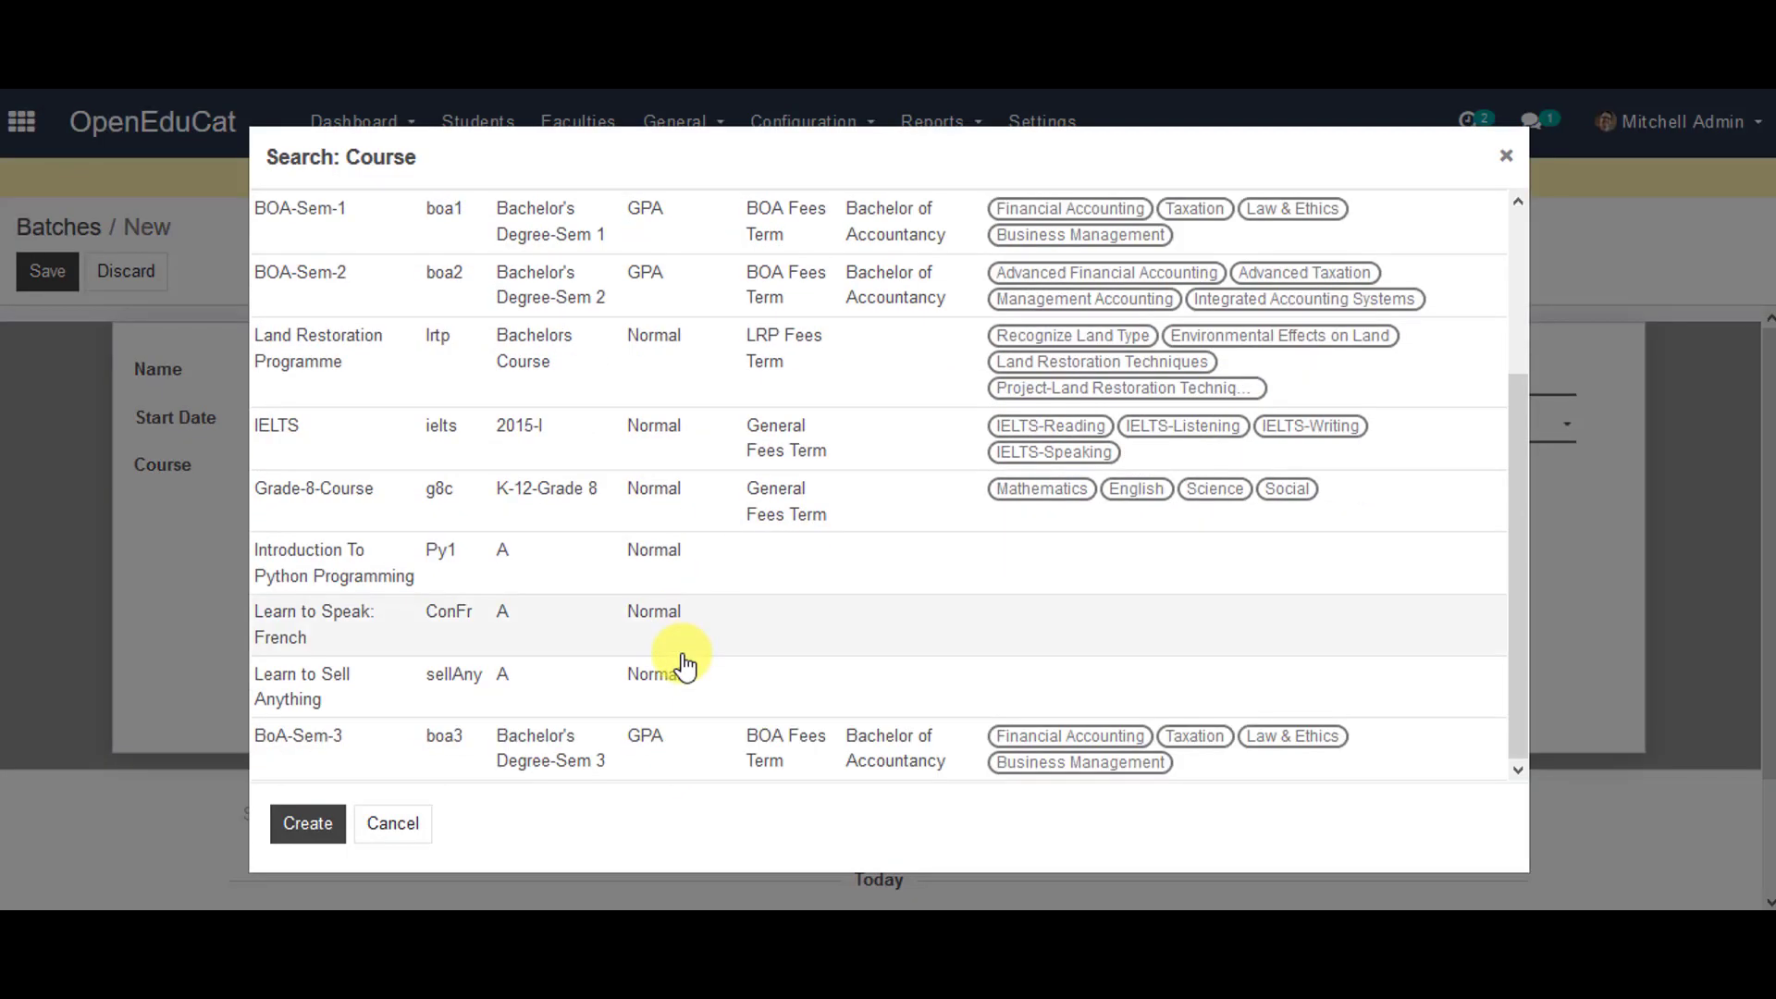
pyautogui.click(387, 749)
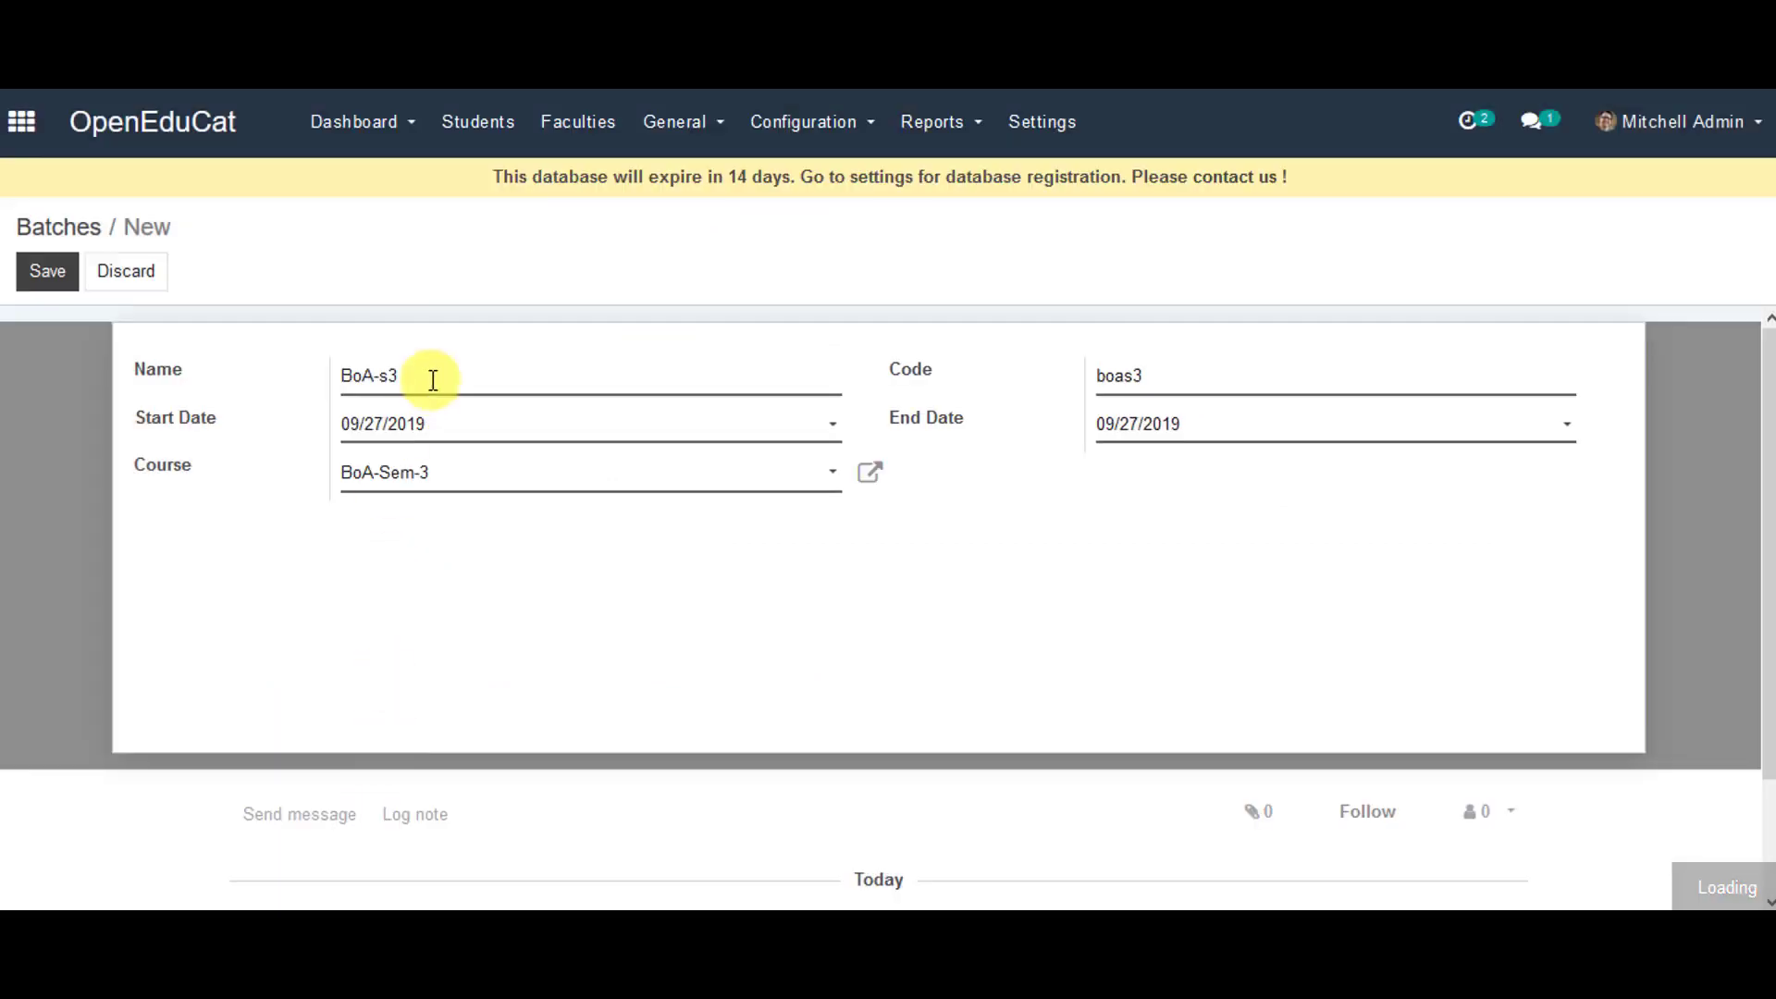
pyautogui.click(63, 276)
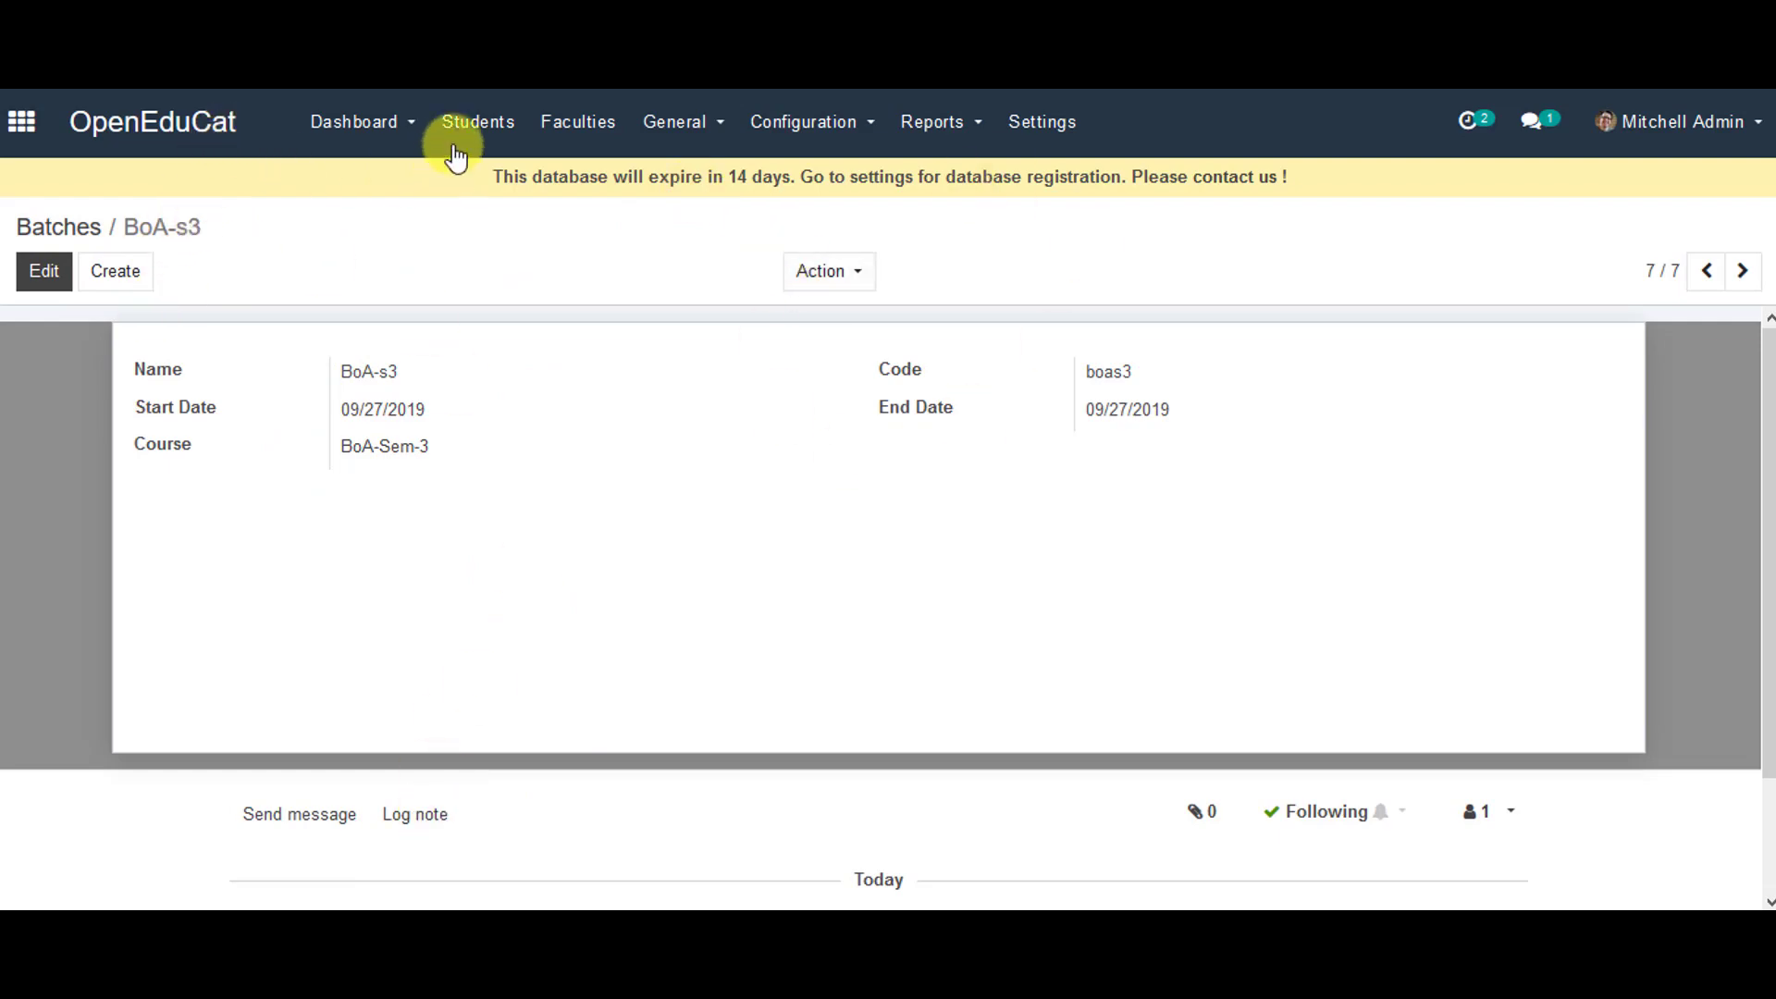
# - Find BoA-Sem-3 on the Course Dashboard, then BoA-s3 on the Batch Dashboard
pyautogui.click(361, 131)
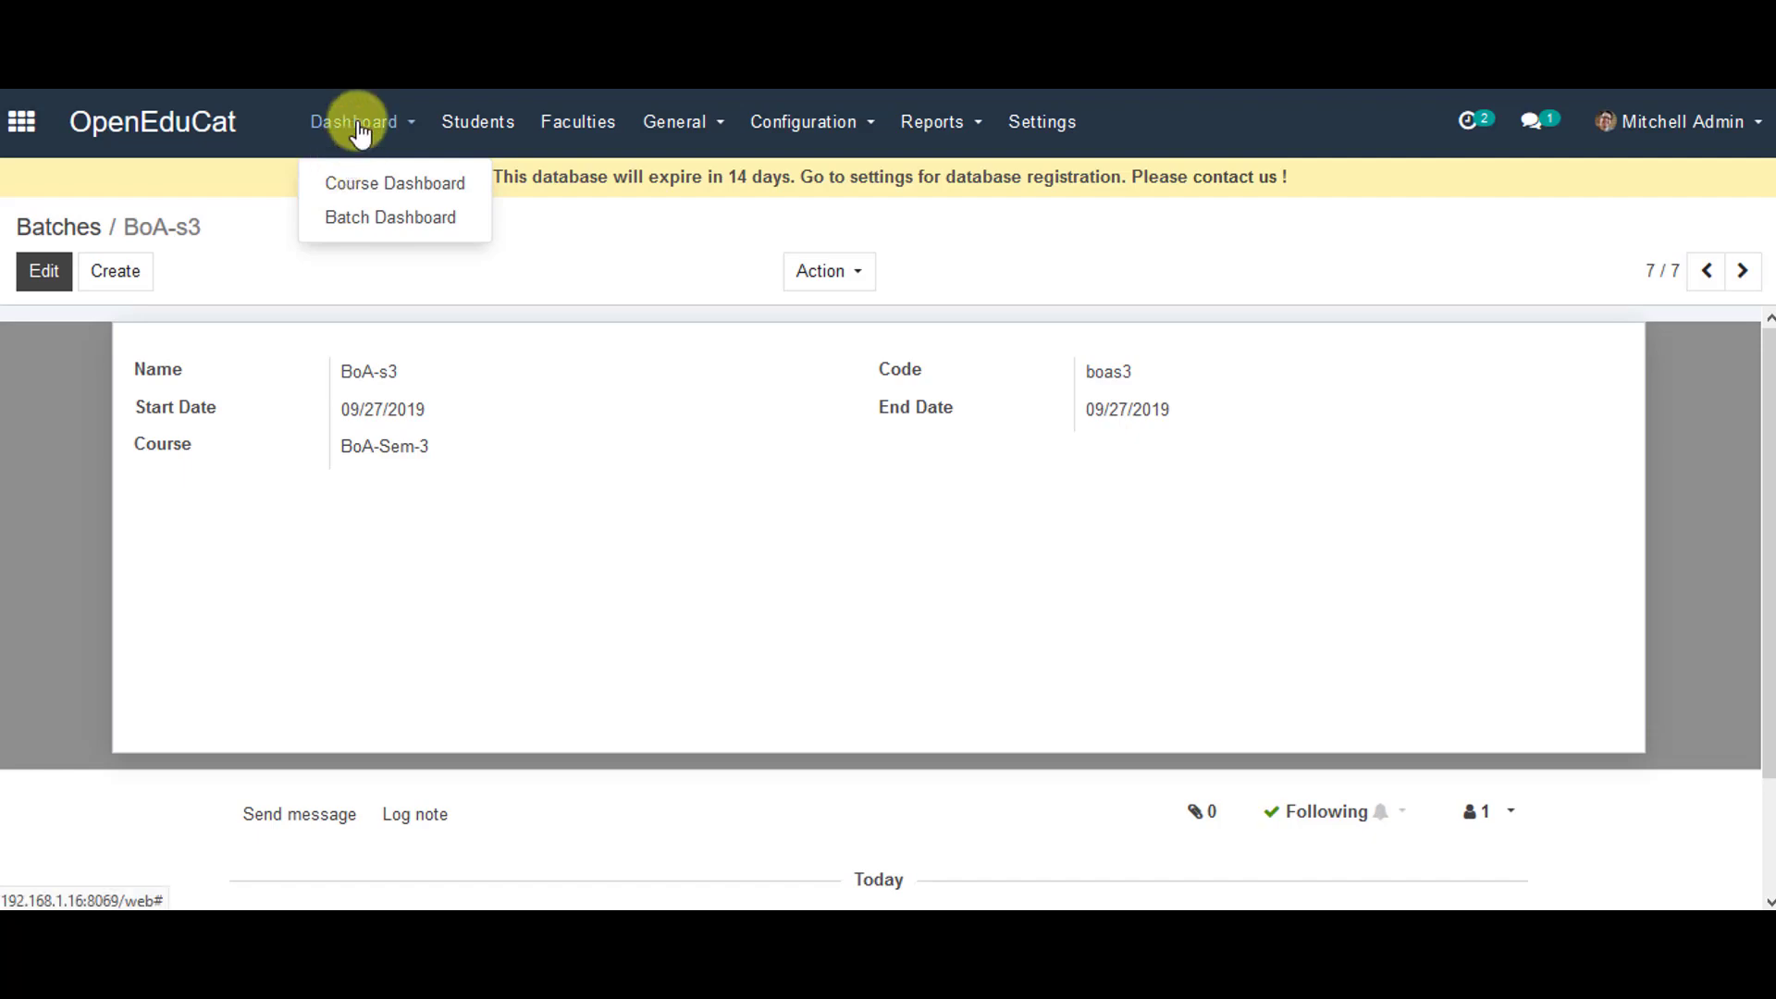
pyautogui.click(346, 176)
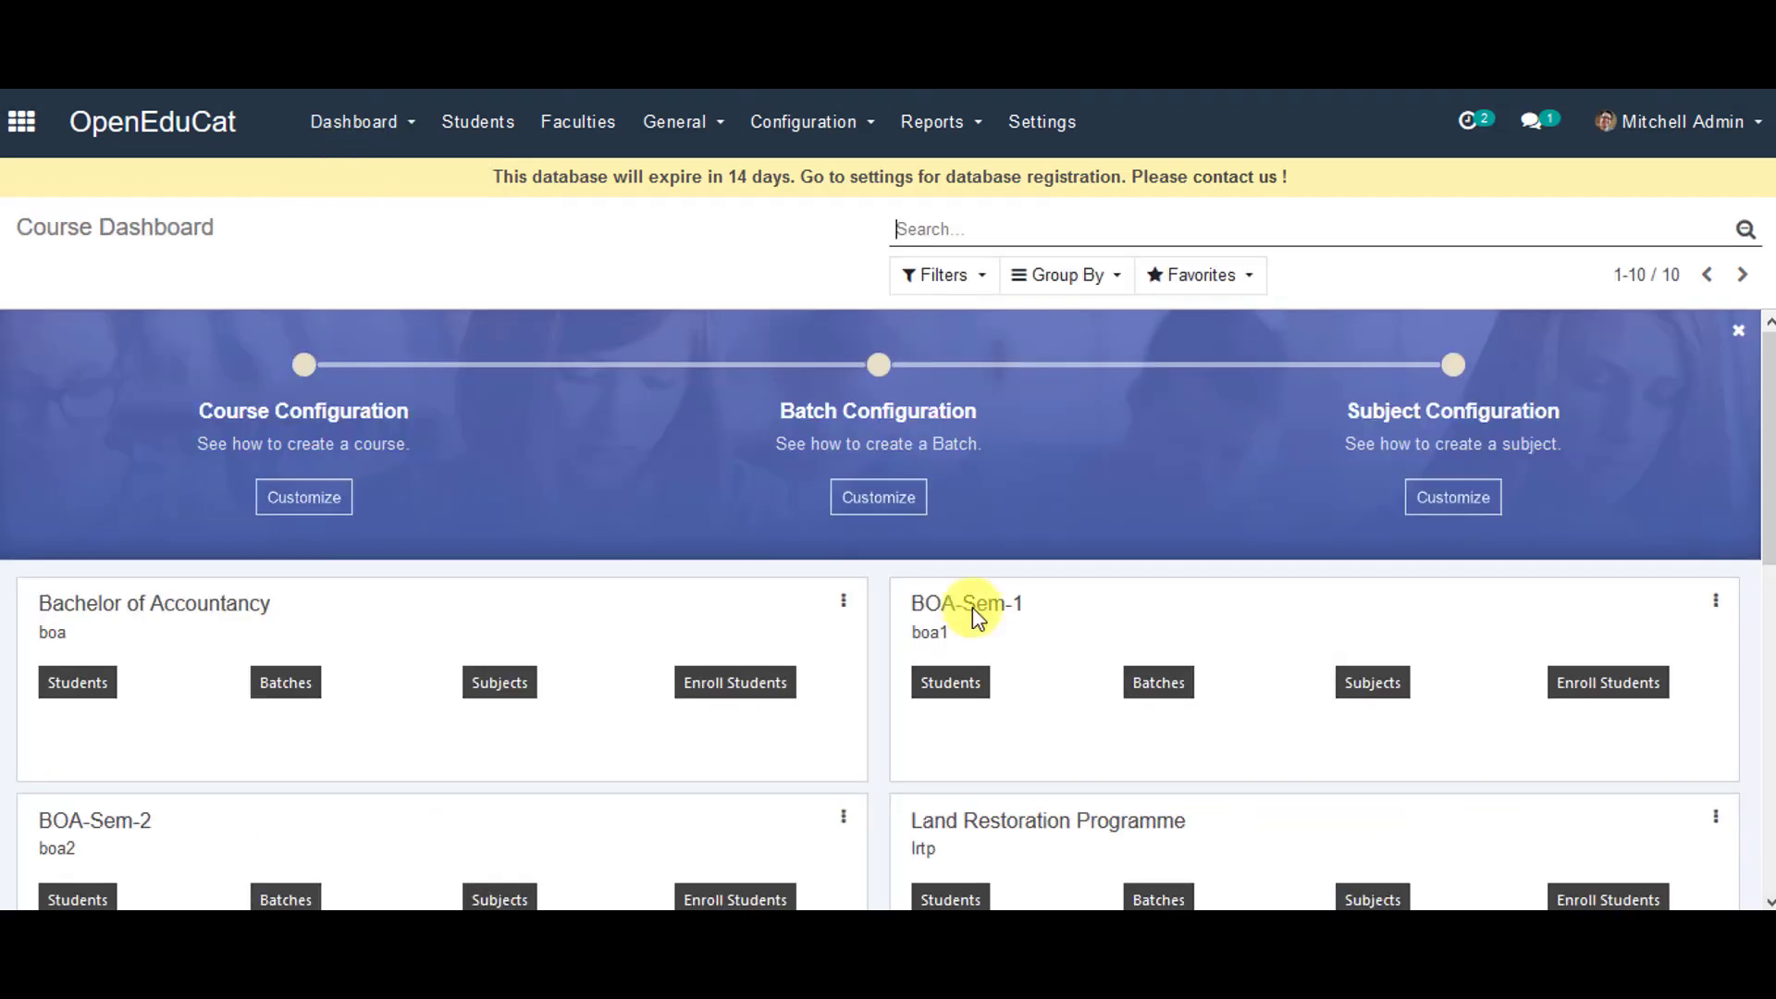
pyautogui.scroll(-7, 1127, 796)
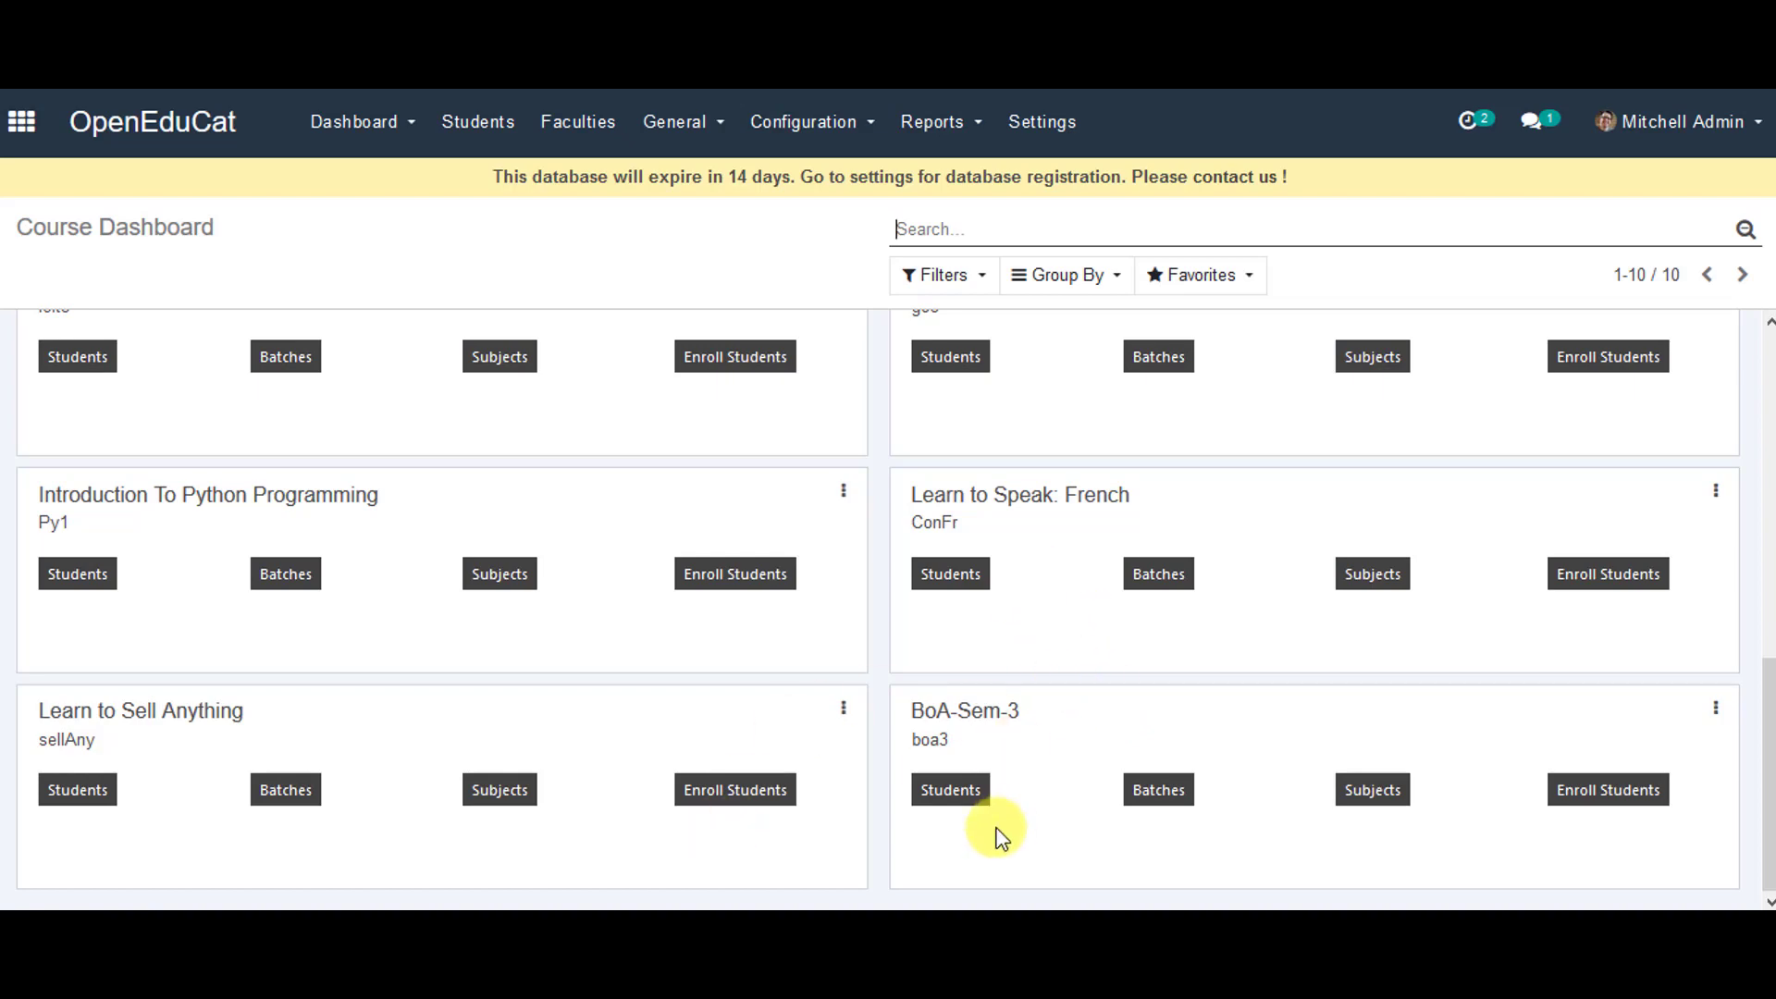
pyautogui.click(334, 135)
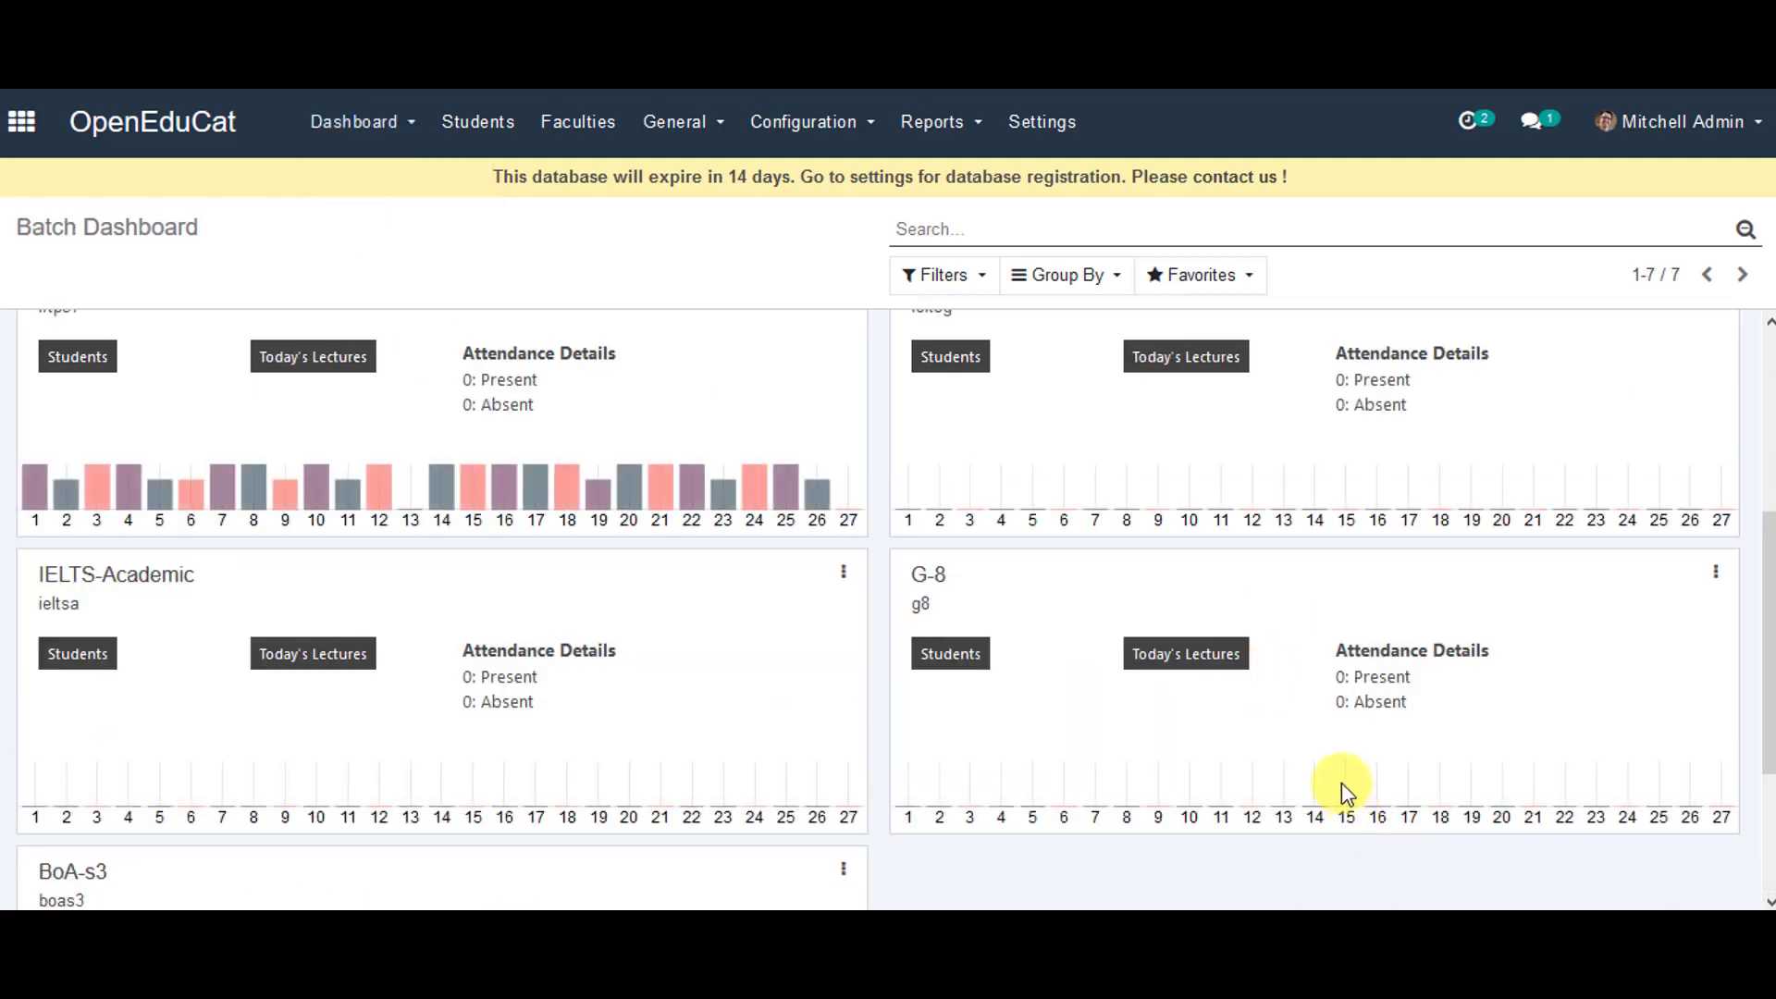
pyautogui.scroll(-3, 1158, 671)
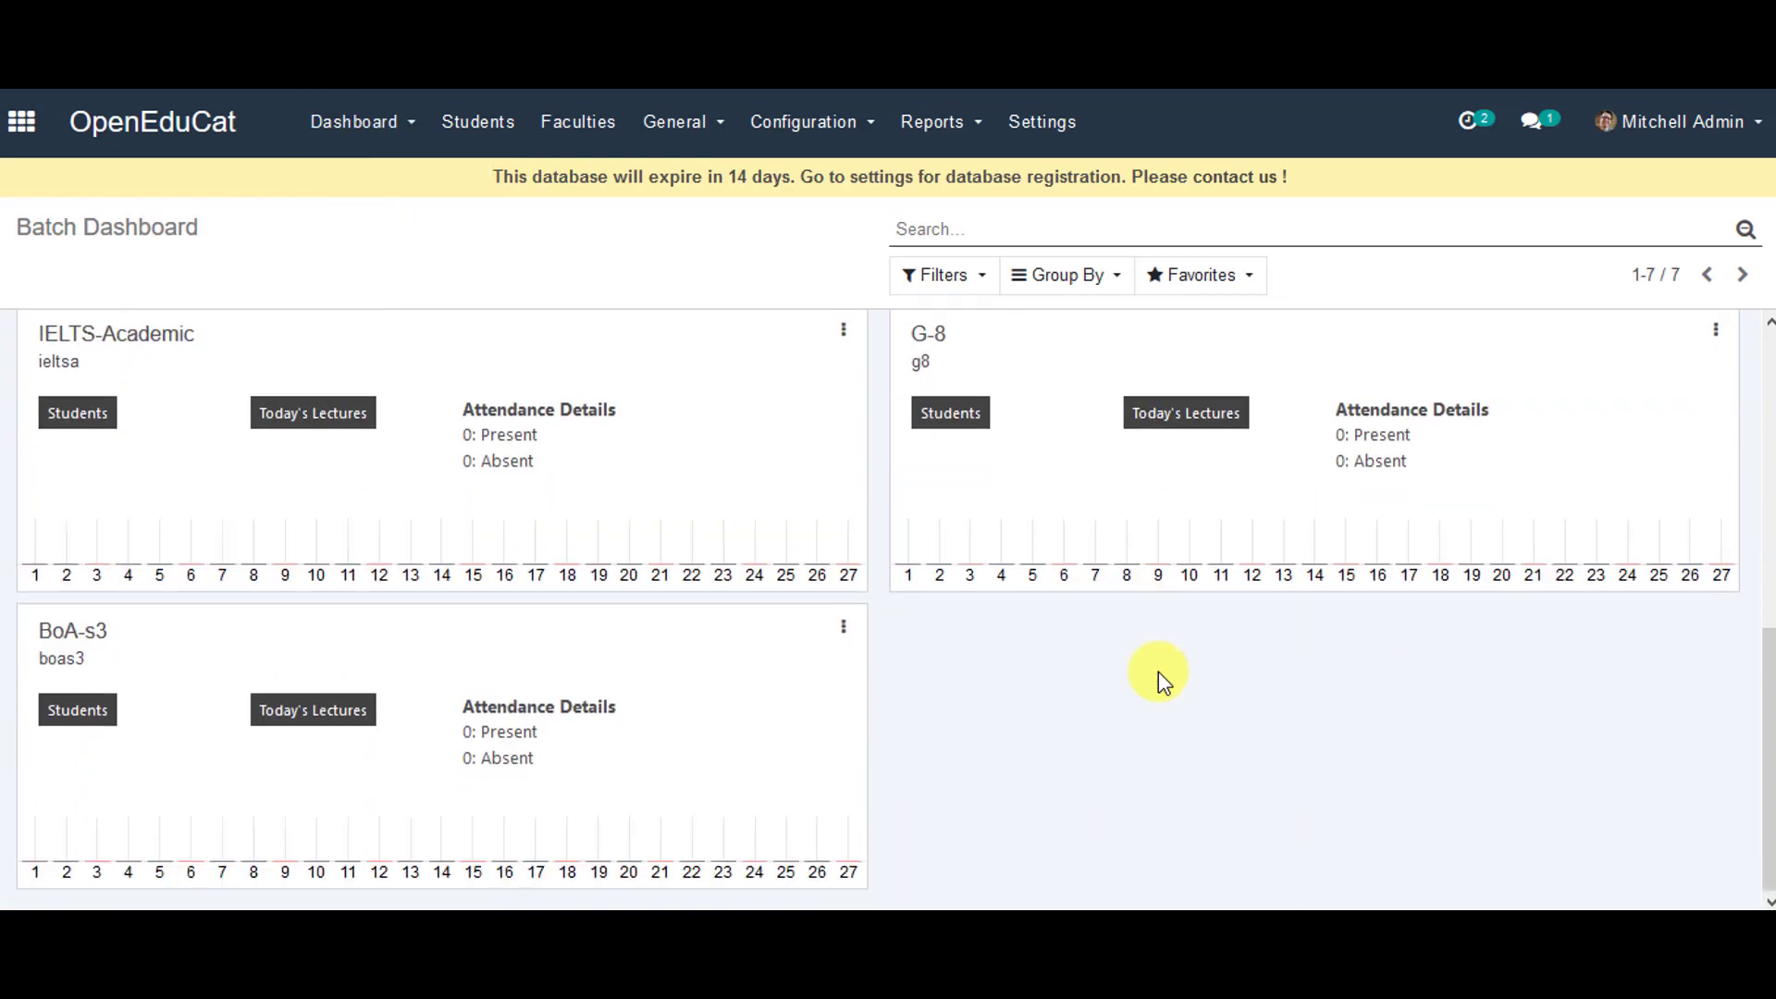